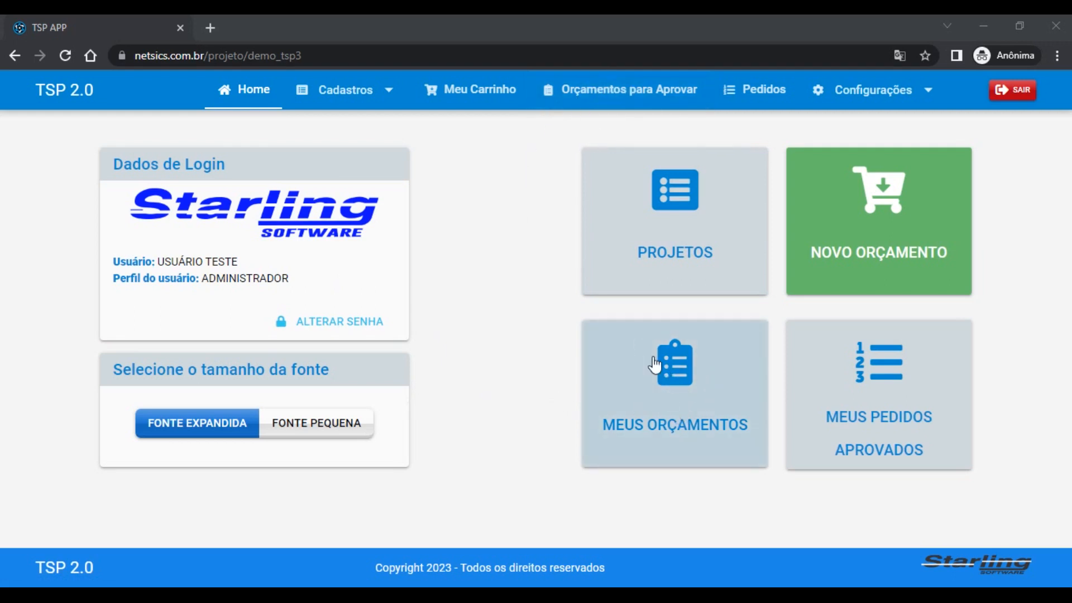
Open the Meus Orçamentos card from the Home page to list the 67 quotes
{"action": "left_click", "coordinate": [671, 398]}
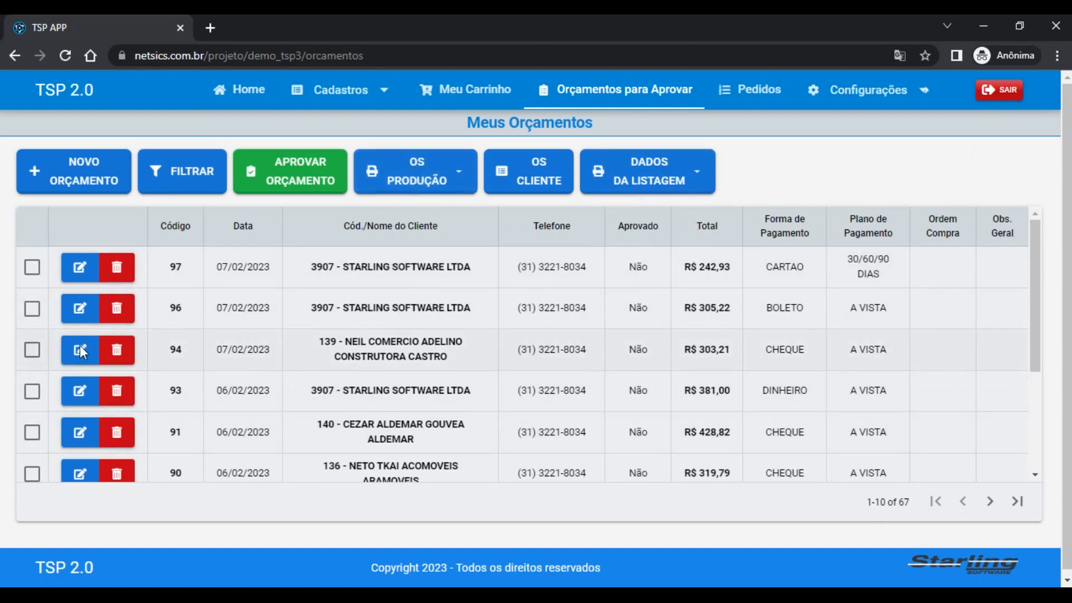
{"action": "left_click", "coordinate": [81, 267]}
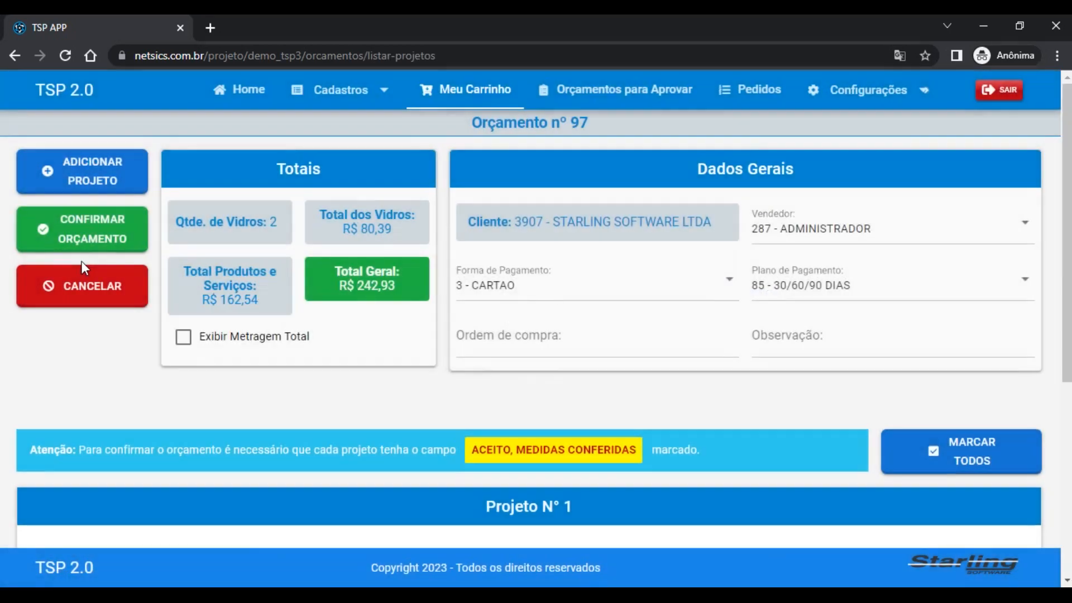
{"action": "left_click_drag", "start_coordinate": [1067, 212], "coordinate": [1046, 179]}
{"action": "left_click", "coordinate": [53, 288]}
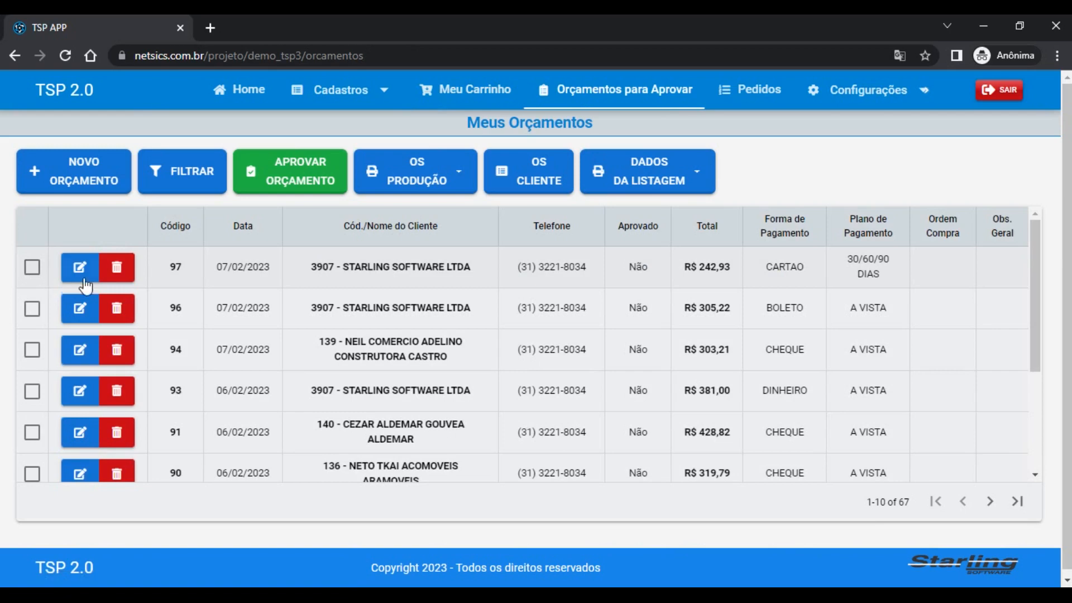
{"action": "left_click", "coordinate": [121, 270]}
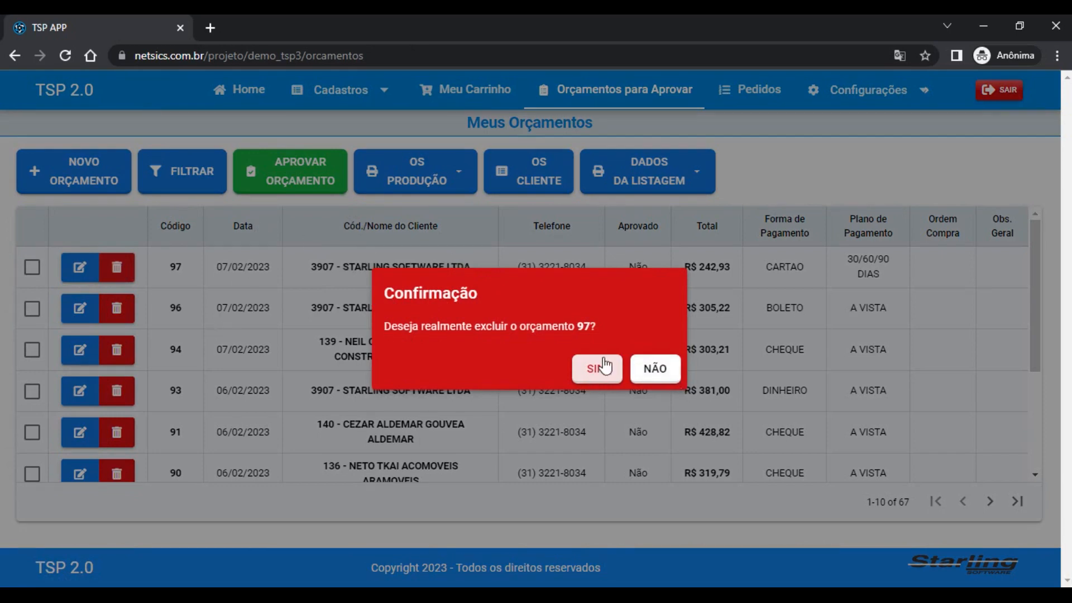
{"action": "left_click", "coordinate": [657, 371]}
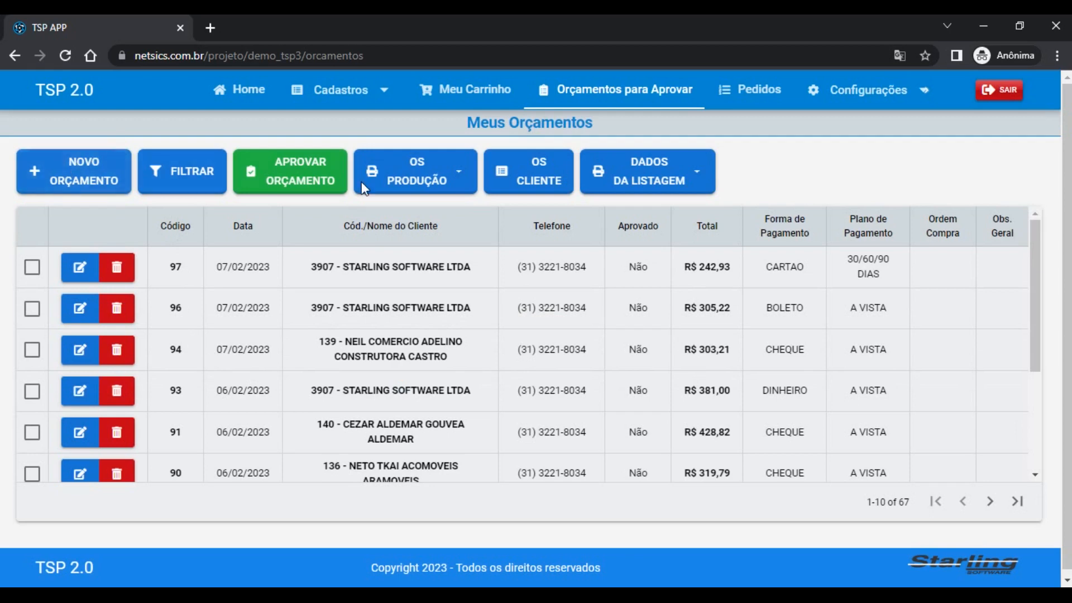
Start a new budget, browse the project cards, then cancel to the empty Meu Carrinho page
{"action": "left_click", "coordinate": [86, 178]}
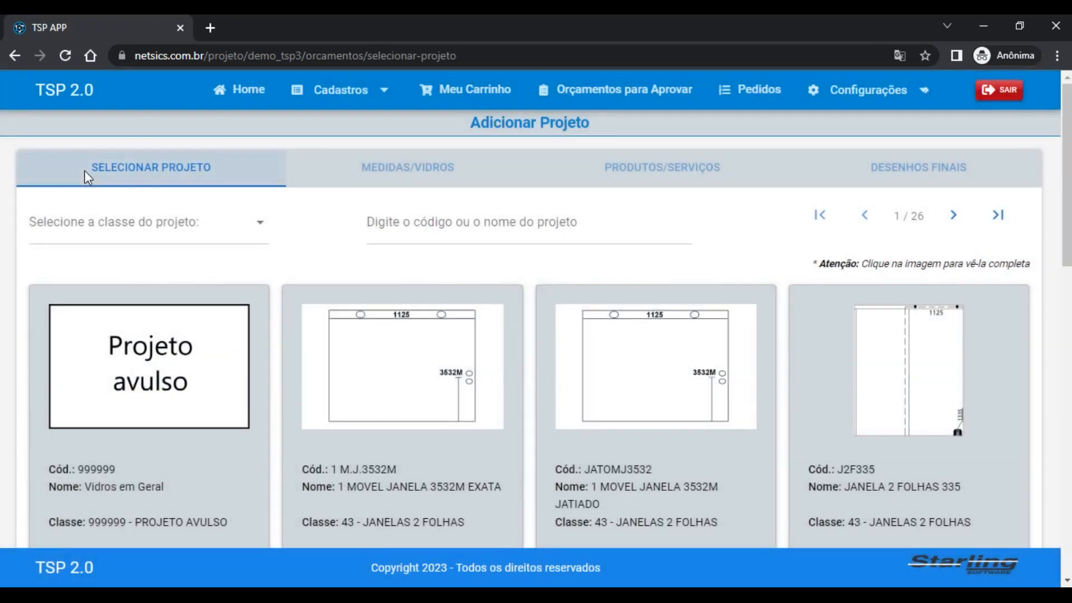
{"action": "scroll", "coordinate": [536, 335], "scroll_direction": "down", "scroll_amount": 4}
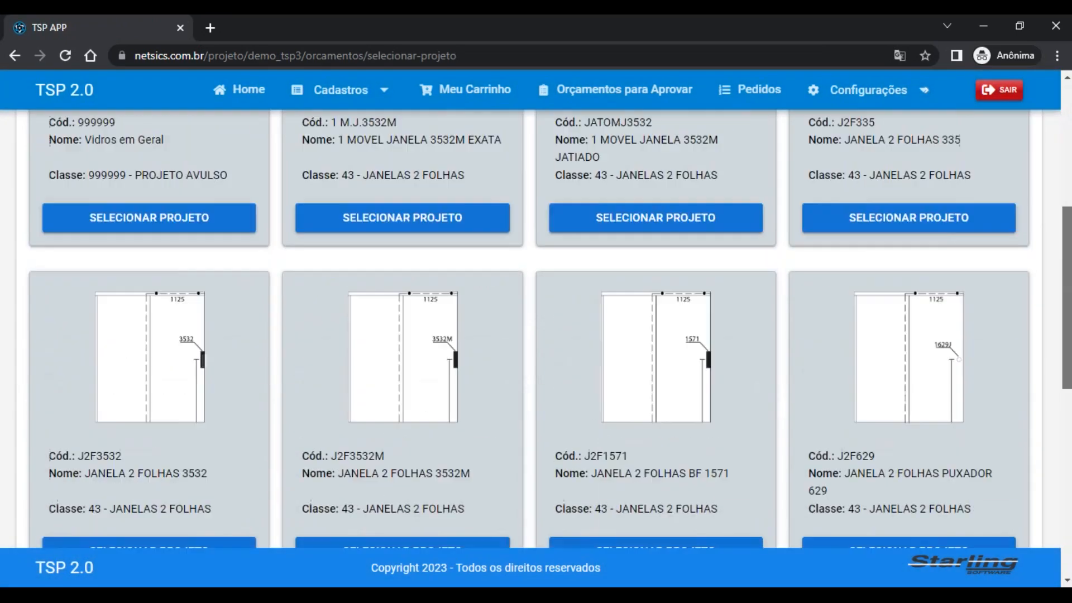
{"action": "scroll", "coordinate": [536, 335], "scroll_direction": "down", "scroll_amount": 7}
{"action": "scroll", "coordinate": [536, 335], "scroll_direction": "up", "scroll_amount": 10}
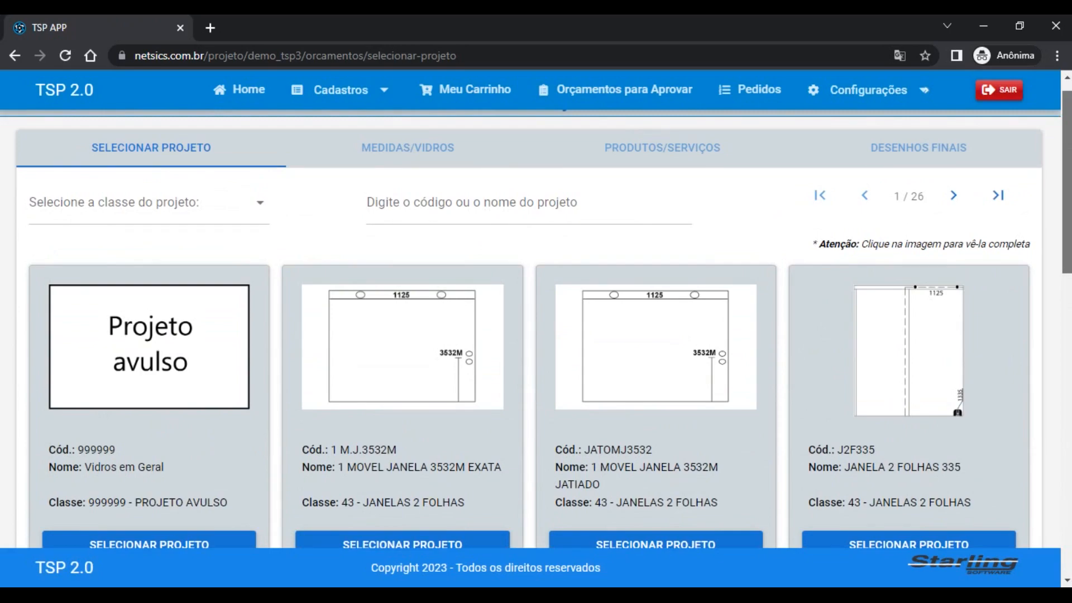
{"action": "scroll", "coordinate": [536, 335], "scroll_direction": "down", "scroll_amount": 10}
{"action": "scroll", "coordinate": [536, 335], "scroll_direction": "up", "scroll_amount": 9}
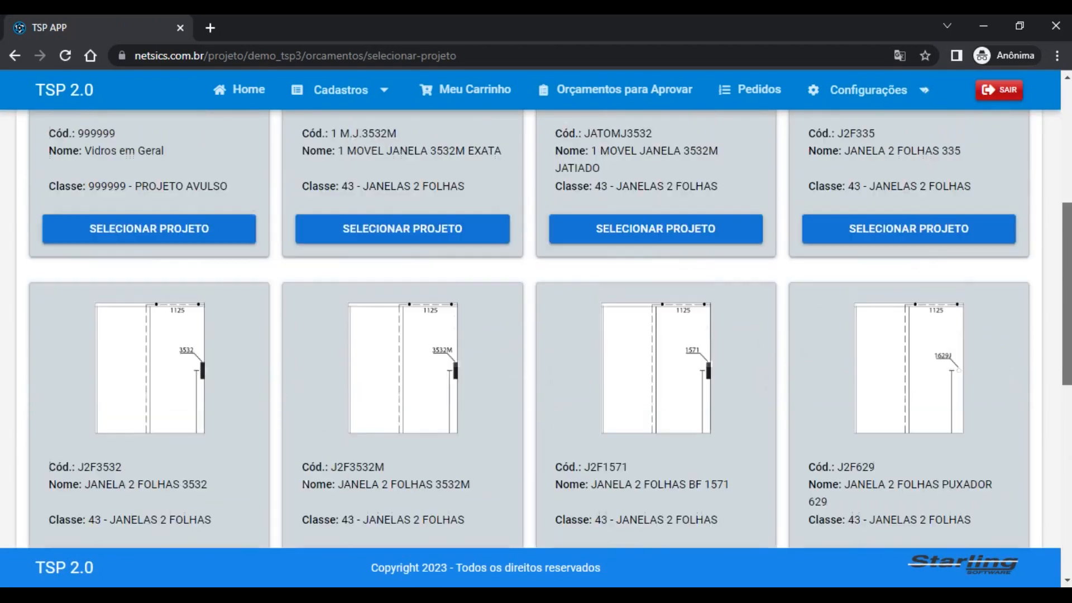
{"action": "scroll", "coordinate": [536, 335], "scroll_direction": "down", "scroll_amount": 10}
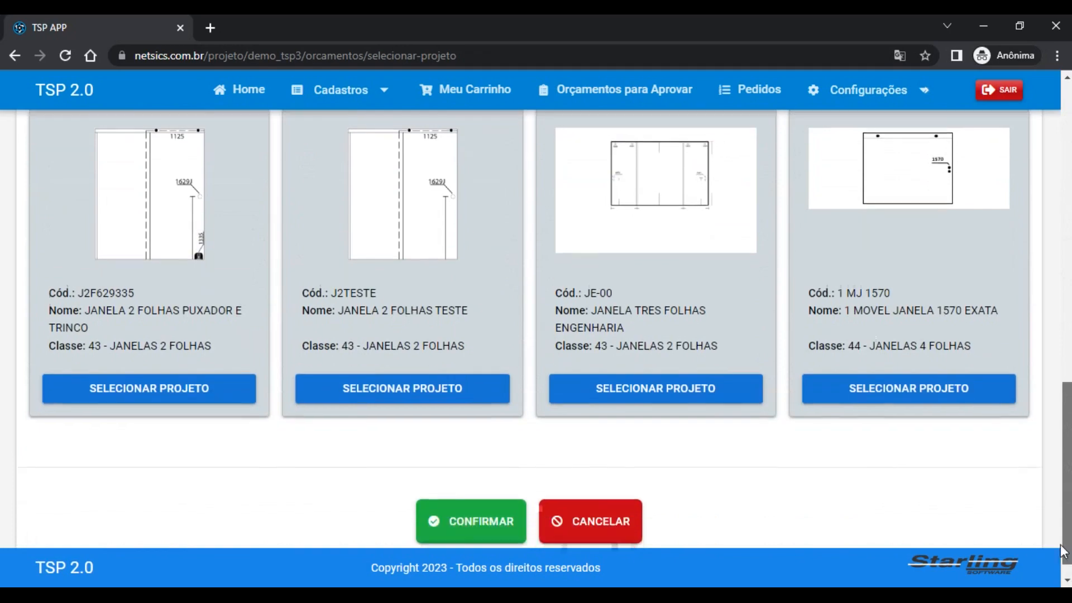
{"action": "scroll", "coordinate": [536, 335], "scroll_direction": "up", "scroll_amount": 10}
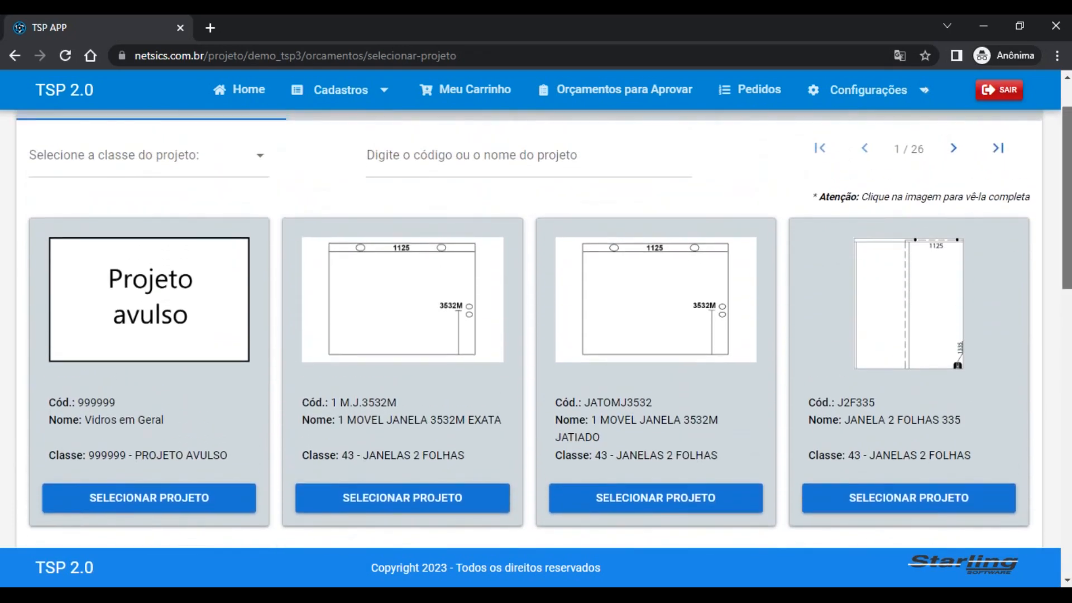
{"action": "scroll", "coordinate": [536, 335], "scroll_direction": "down", "scroll_amount": 5}
{"action": "scroll", "coordinate": [536, 335], "scroll_direction": "down", "scroll_amount": 3}
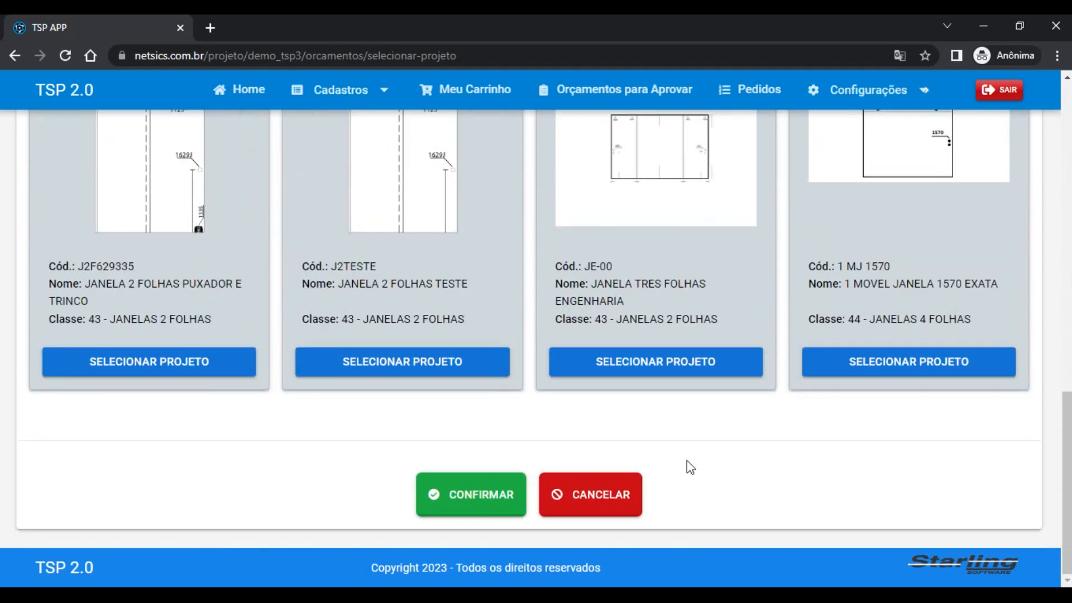
{"action": "left_click", "coordinate": [592, 498]}
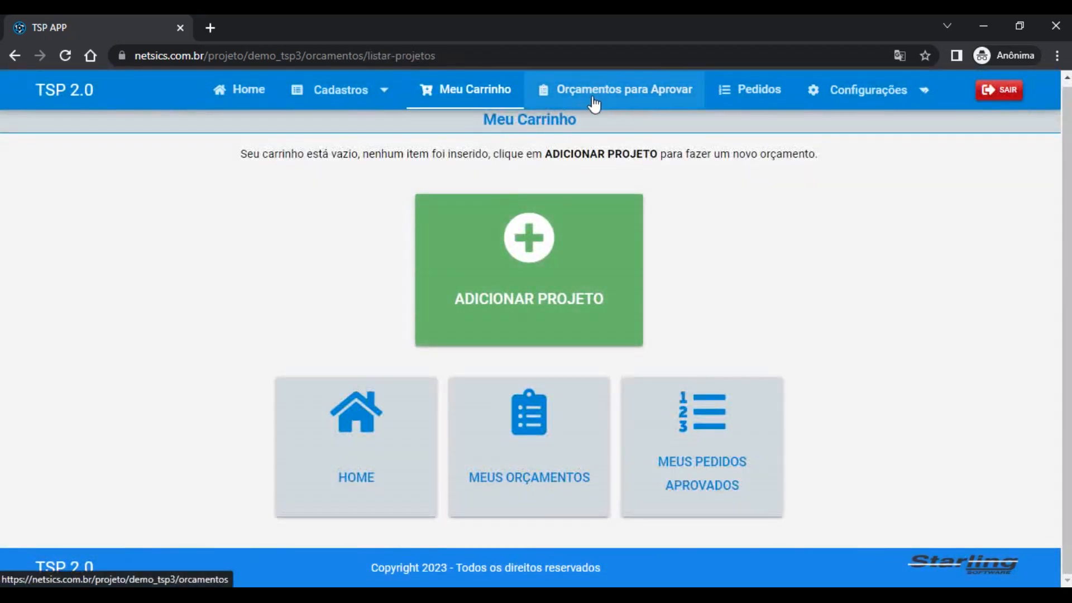
Filter the budget list by code 91, leaving only the R$ 428,82 unapproved quote
{"action": "left_click", "coordinate": [638, 102]}
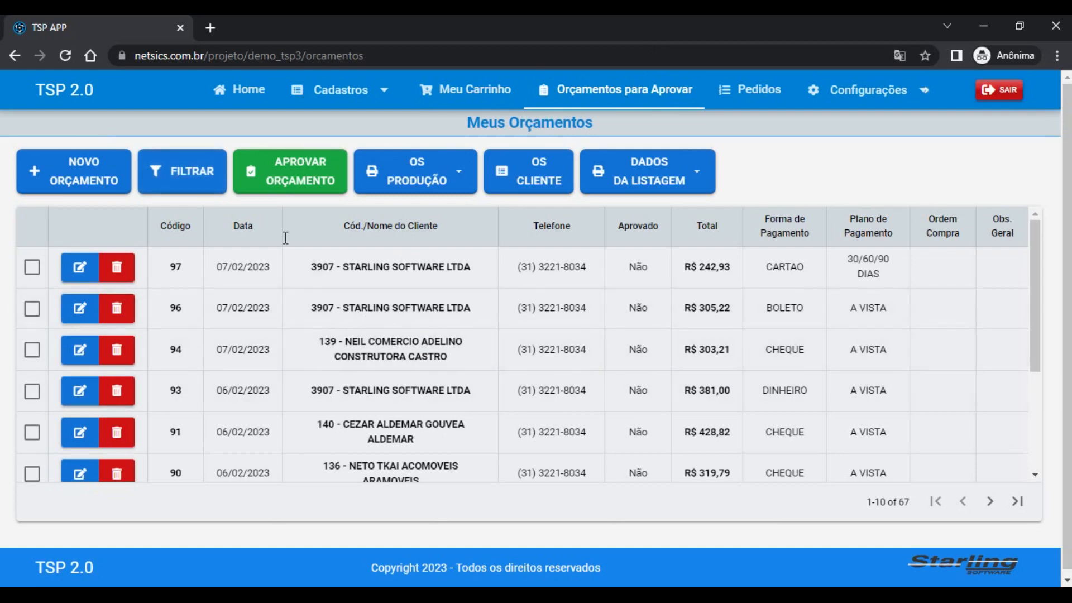
{"action": "left_click", "coordinate": [207, 172]}
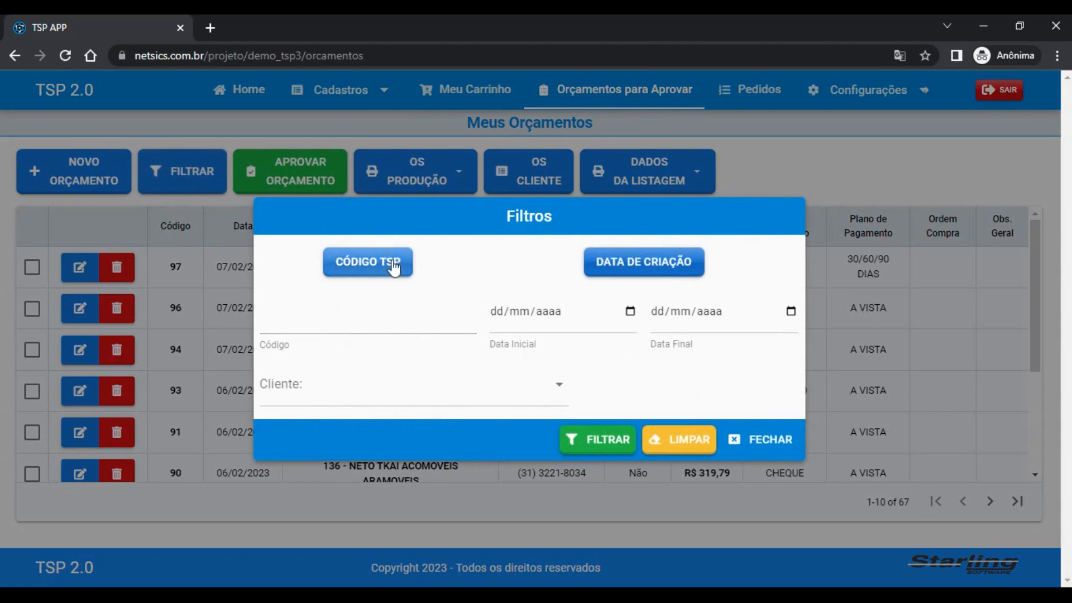
{"action": "left_click", "coordinate": [376, 309]}
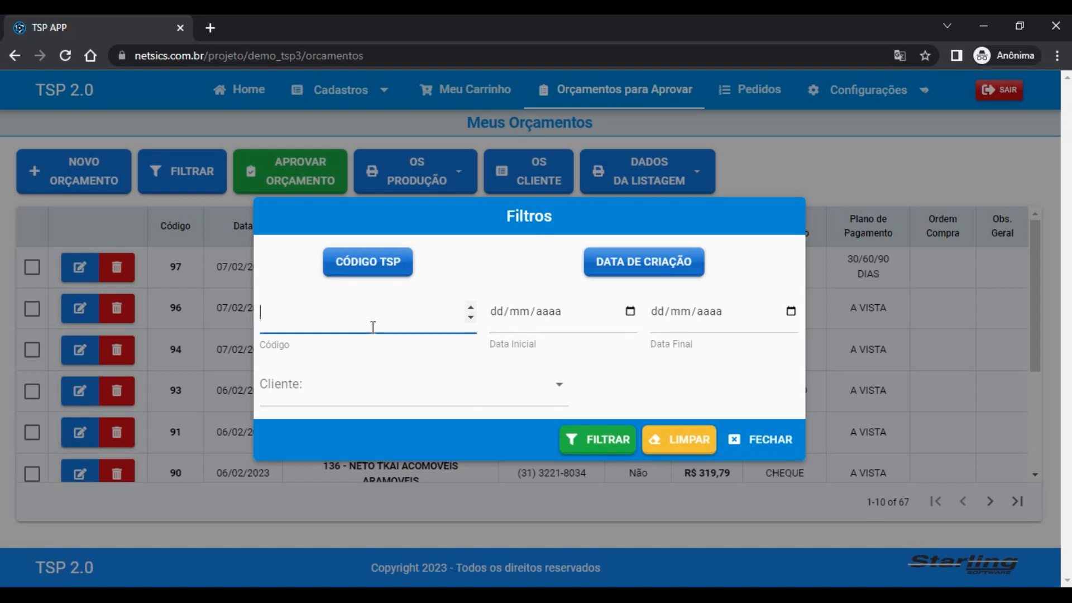
{"action": "type", "text": "91"}
{"action": "left_click", "coordinate": [599, 440]}
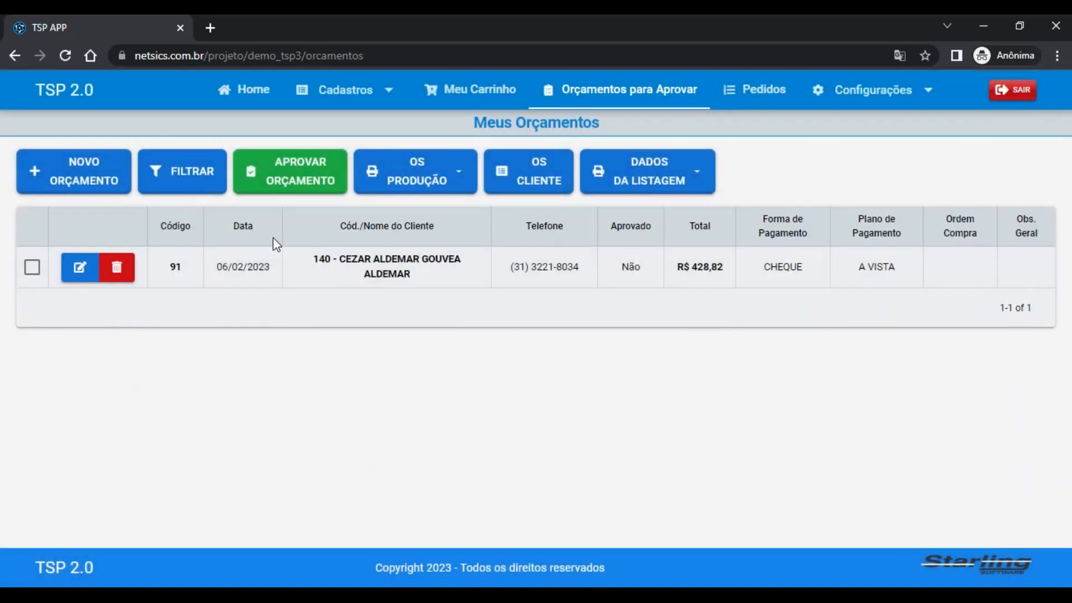
Clear the code filter, then filter budgets created from 06/02/2023 to 07/02/2023
{"action": "left_click", "coordinate": [196, 191]}
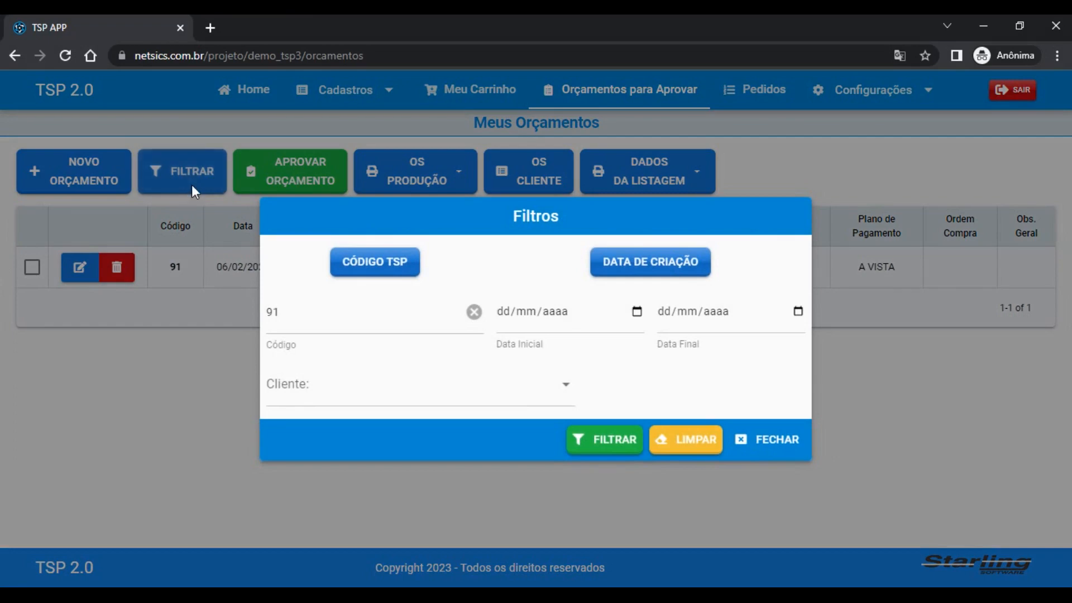
{"action": "left_click", "coordinate": [688, 442]}
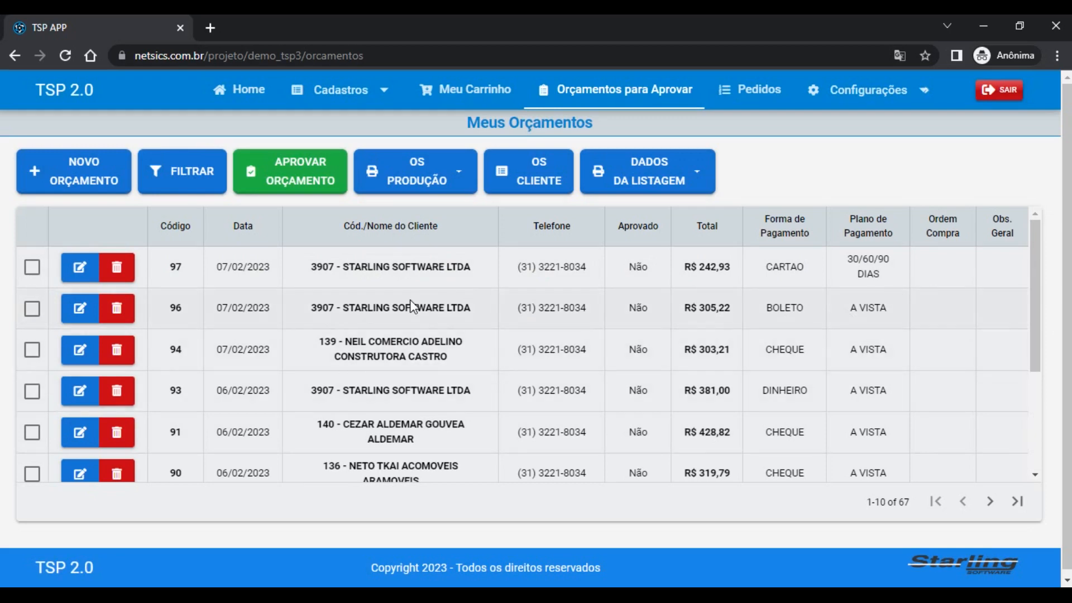
{"action": "left_click", "coordinate": [179, 172]}
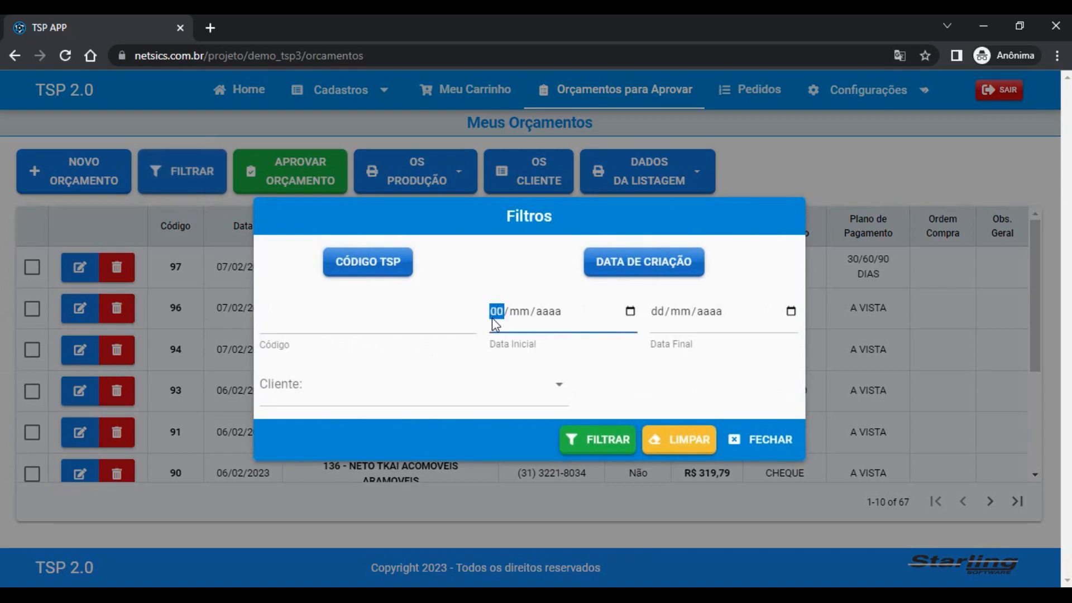
{"action": "type", "text": "06/"}
{"action": "type", "text": "02/20"}
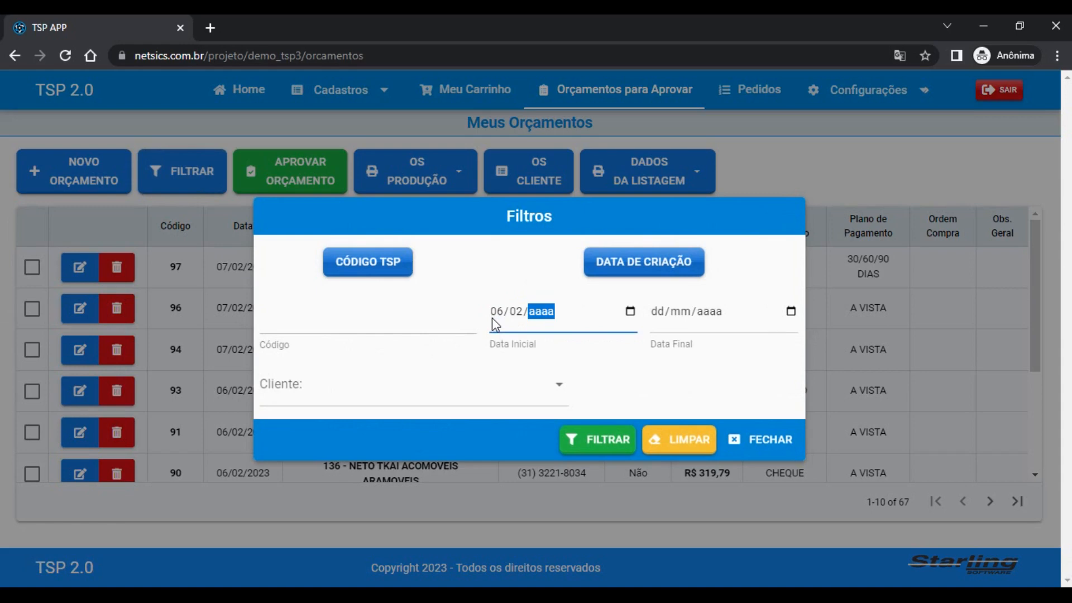
{"action": "type", "text": "23"}
{"action": "key", "text": "Tab"}
{"action": "key", "text": "Tab"}
{"action": "type", "text": "07/02/0002"}
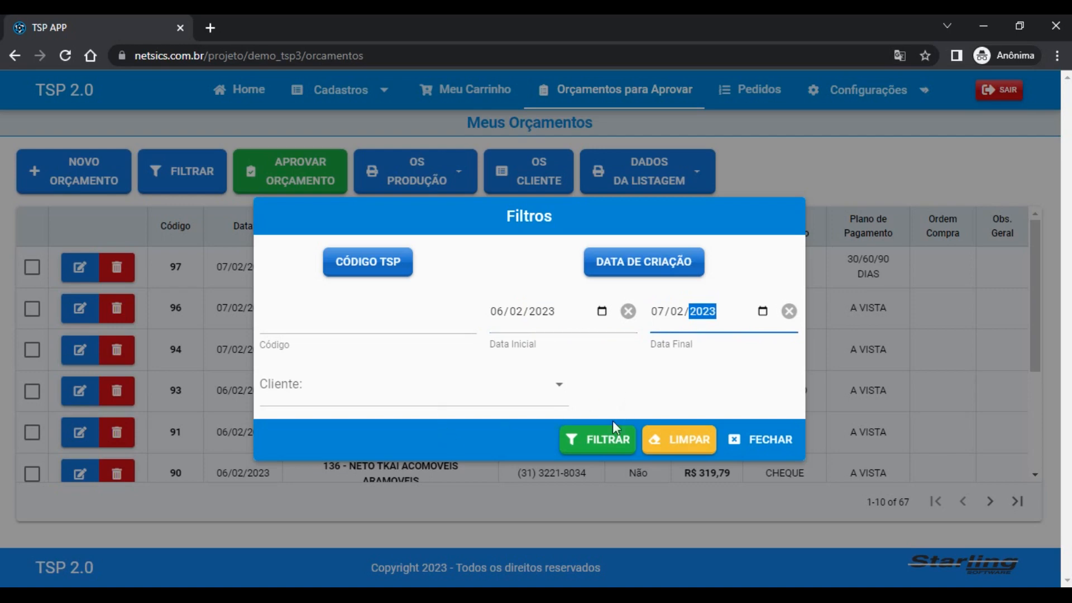
{"action": "left_click", "coordinate": [598, 439]}
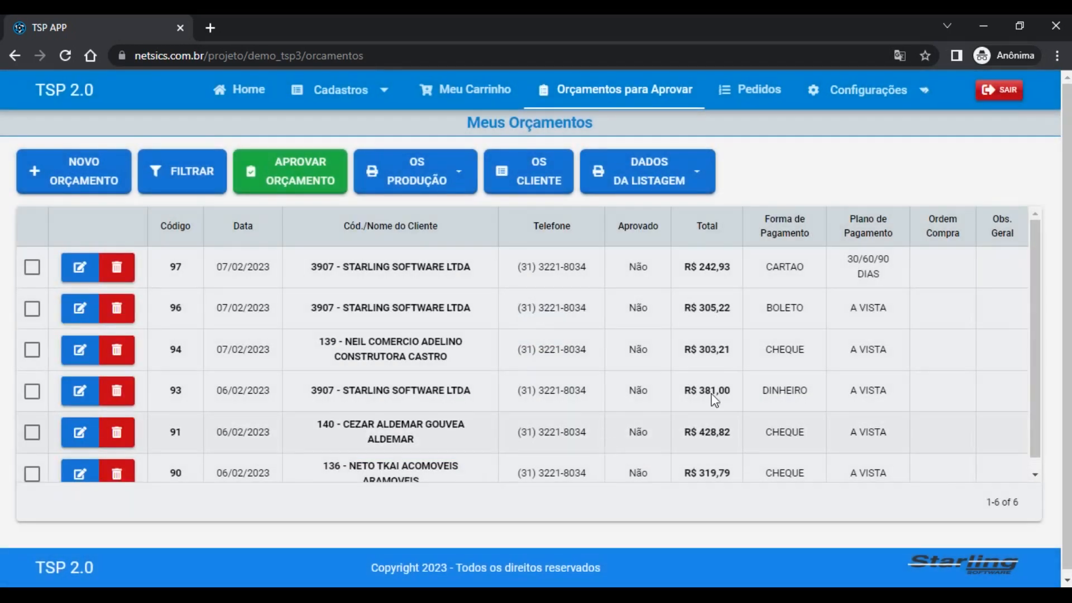
{"action": "scroll", "coordinate": [1034, 315], "scroll_direction": "down", "scroll_amount": 1}
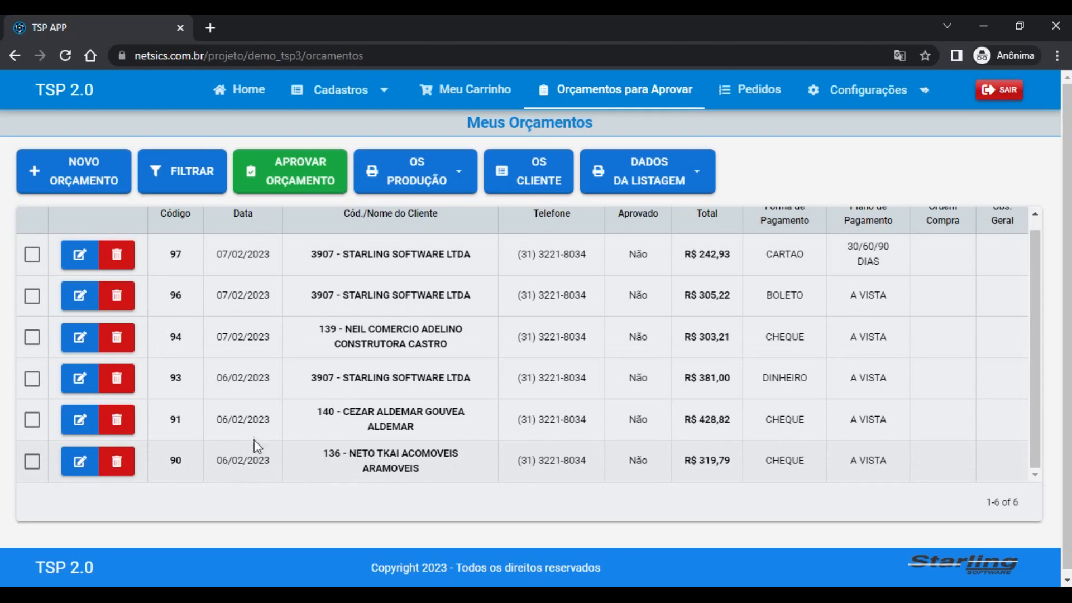
Filter the budgets by client STARLING SOFTWARE LTDA
{"action": "left_click", "coordinate": [187, 171]}
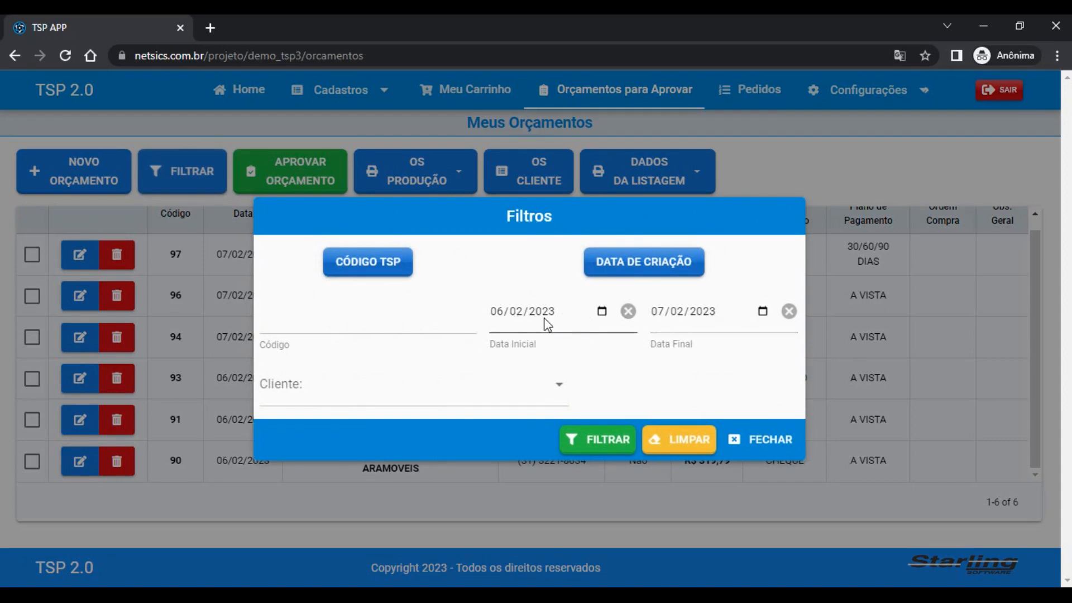
{"action": "left_click", "coordinate": [466, 383]}
{"action": "type", "text": "star"}
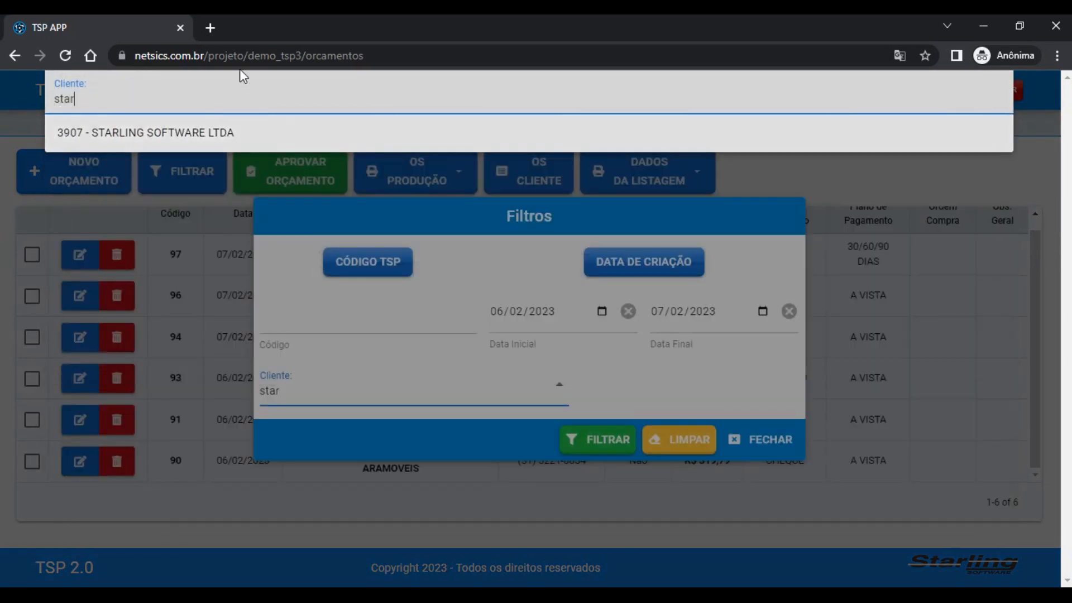
{"action": "left_click", "coordinate": [189, 133]}
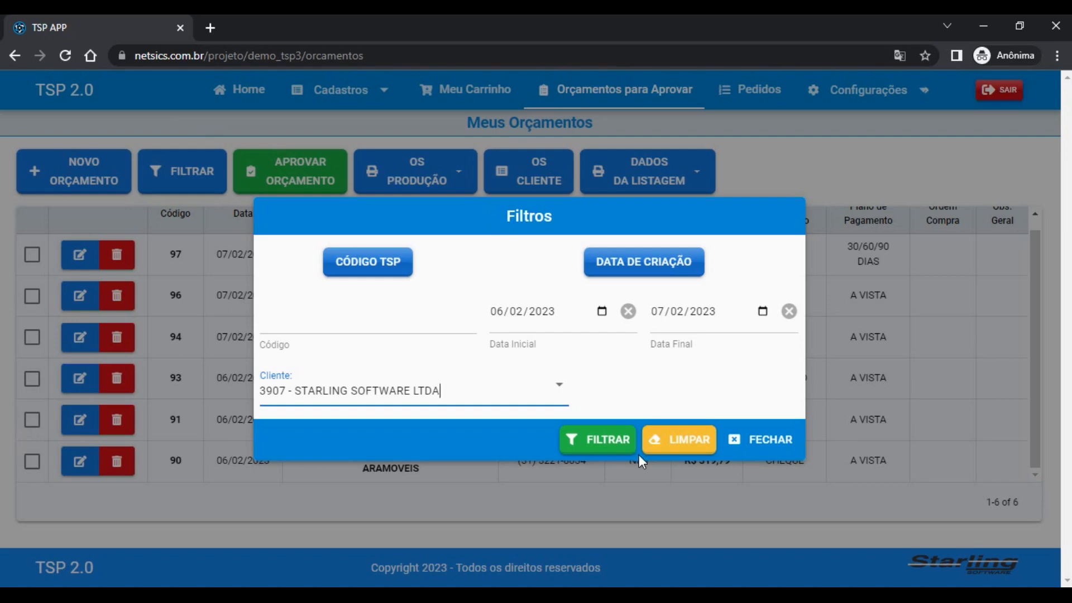
{"action": "left_click", "coordinate": [613, 440]}
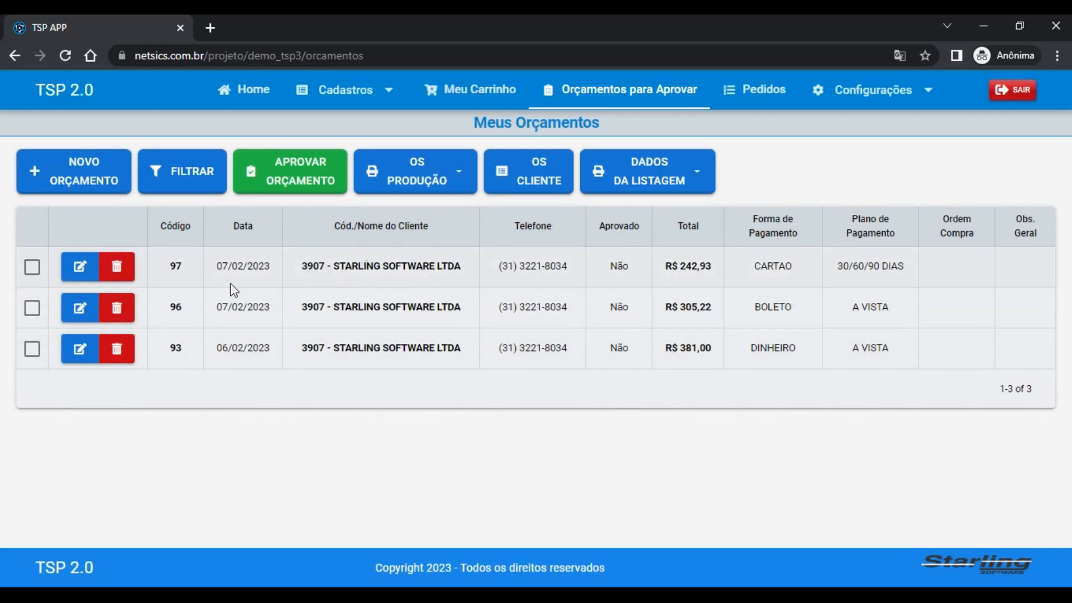
Remove the start and end dates from the filter and reapply it, showing 11 quotes
{"action": "left_click", "coordinate": [193, 171]}
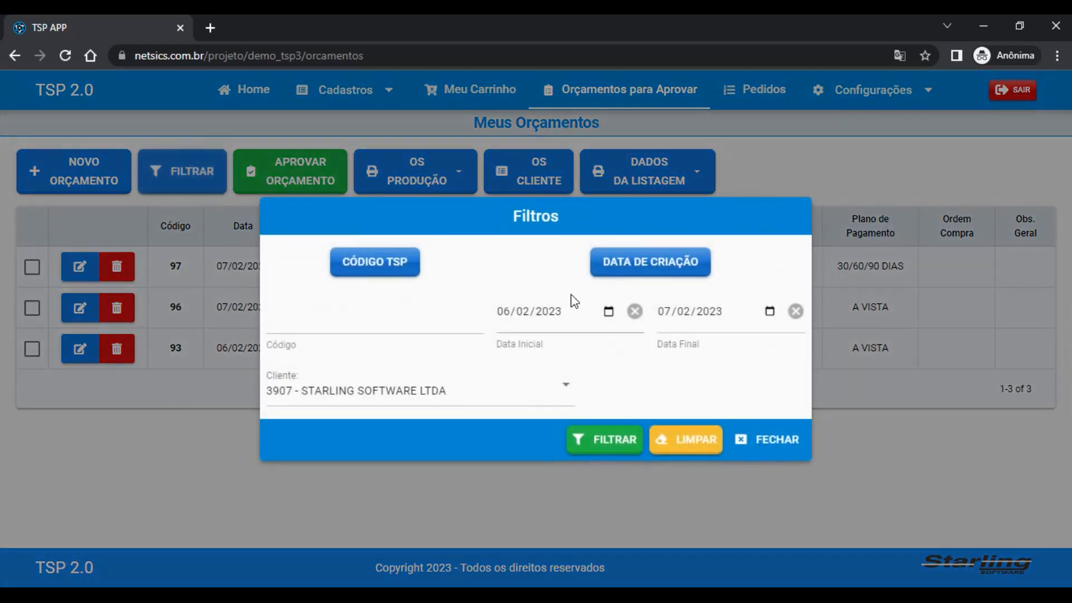
{"action": "left_click", "coordinate": [634, 311]}
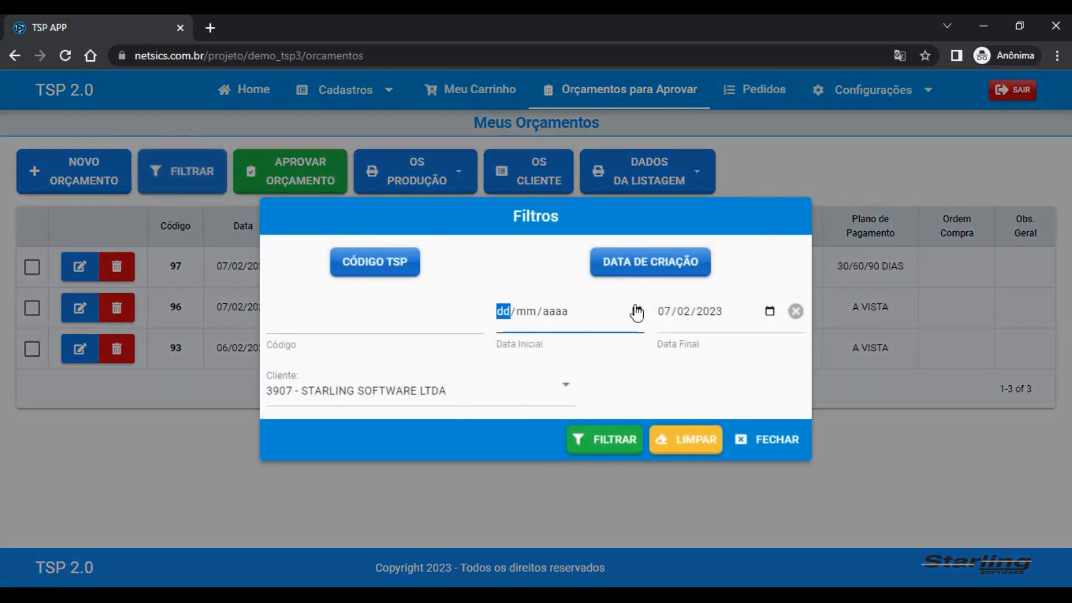
{"action": "left_click", "coordinate": [796, 311]}
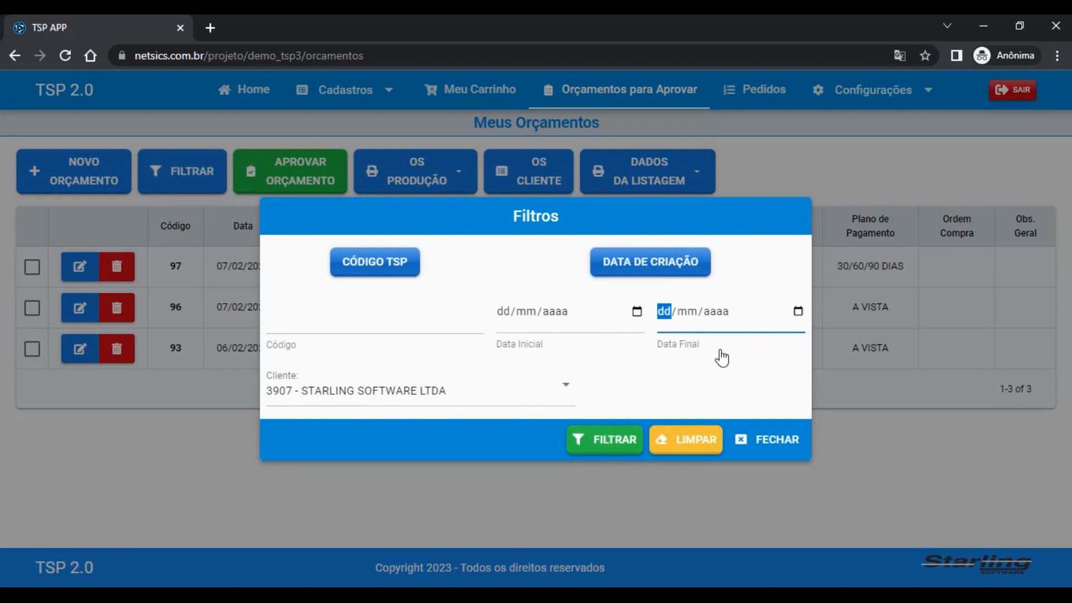
{"action": "left_click", "coordinate": [598, 433]}
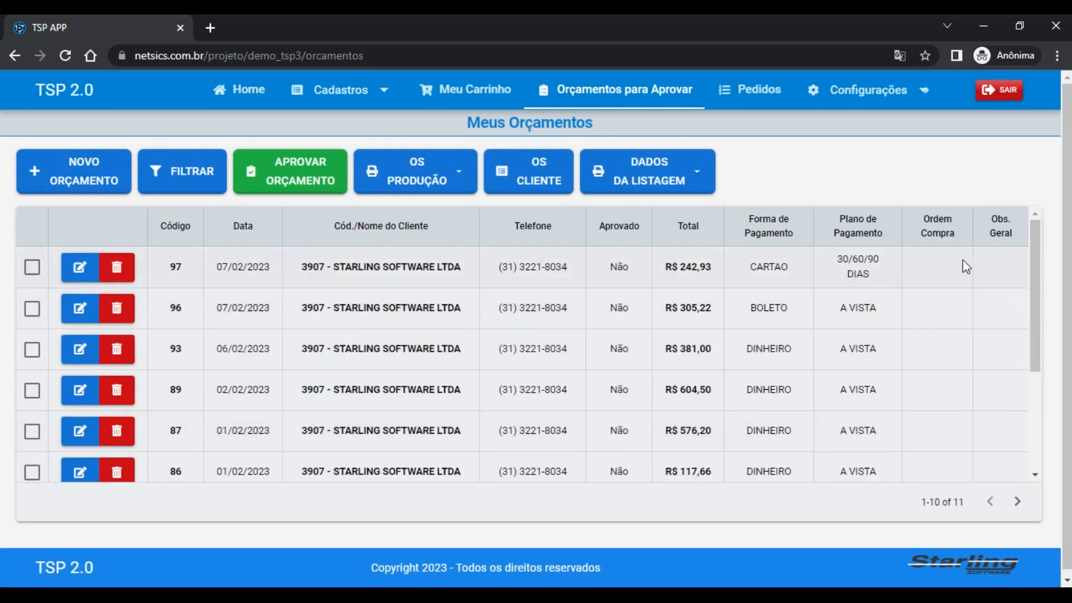
{"action": "left_click_drag", "start_coordinate": [1037, 347], "coordinate": [1052, 233]}
{"action": "left_click", "coordinate": [32, 308]}
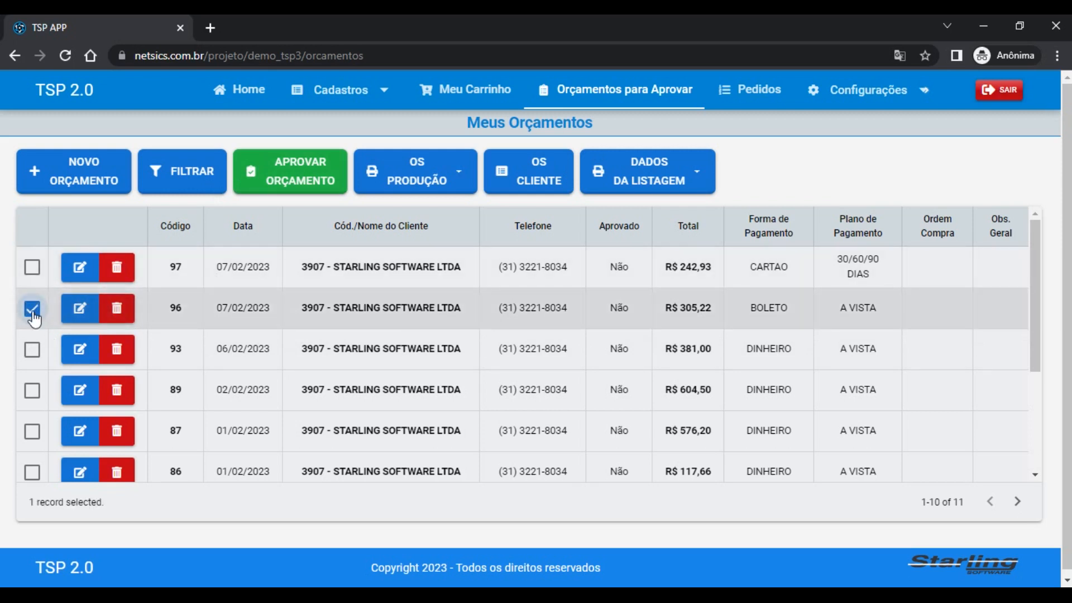
{"action": "left_click", "coordinate": [32, 308]}
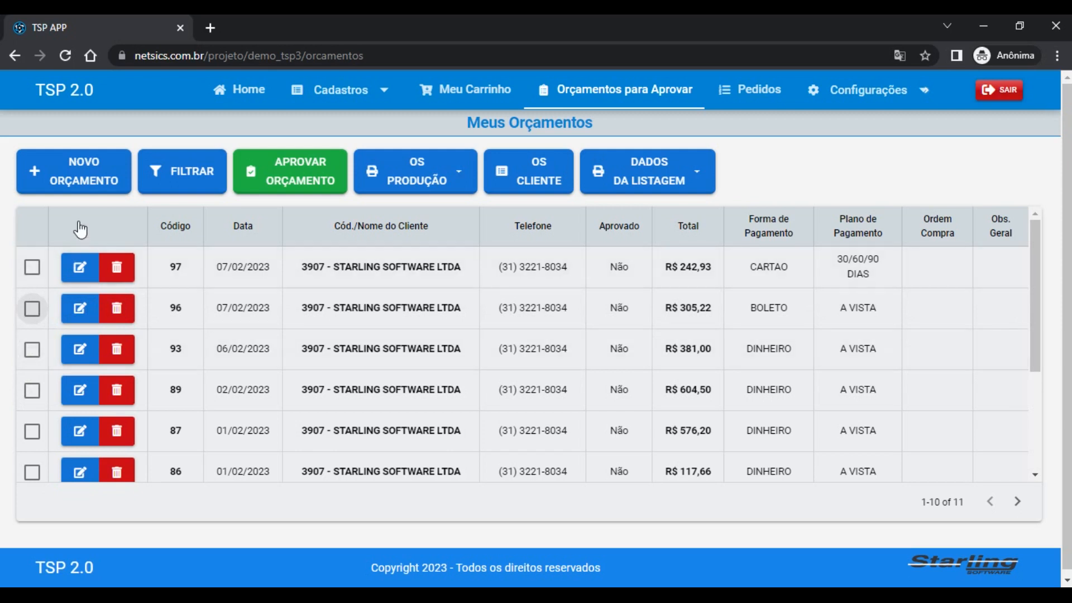
Approve budget 97 at R$ 242,93, confirming with SIM and OK
{"action": "left_click", "coordinate": [32, 266]}
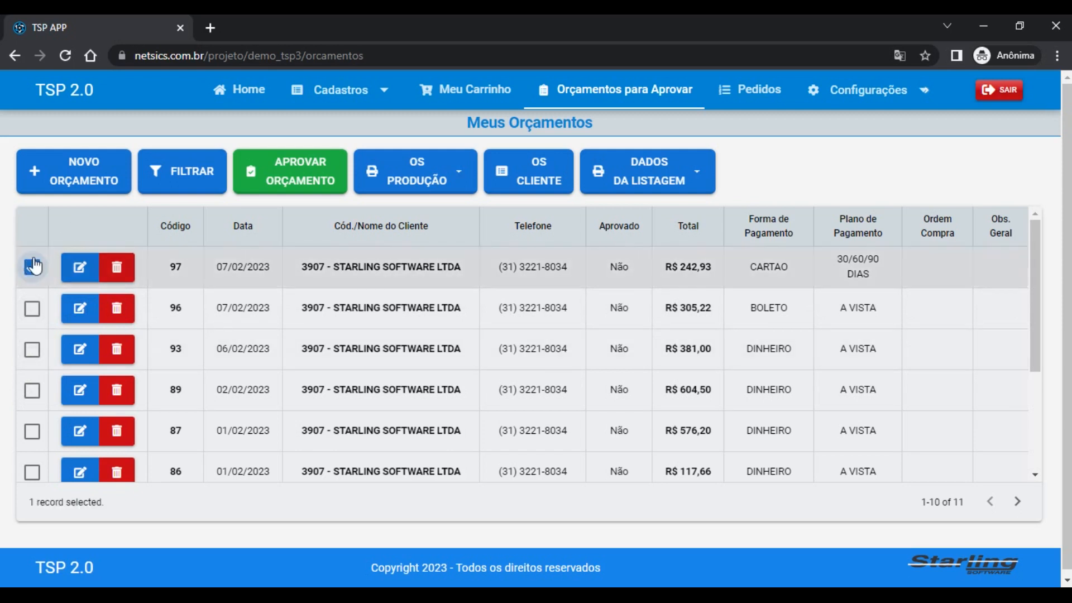
{"action": "left_click", "coordinate": [270, 166]}
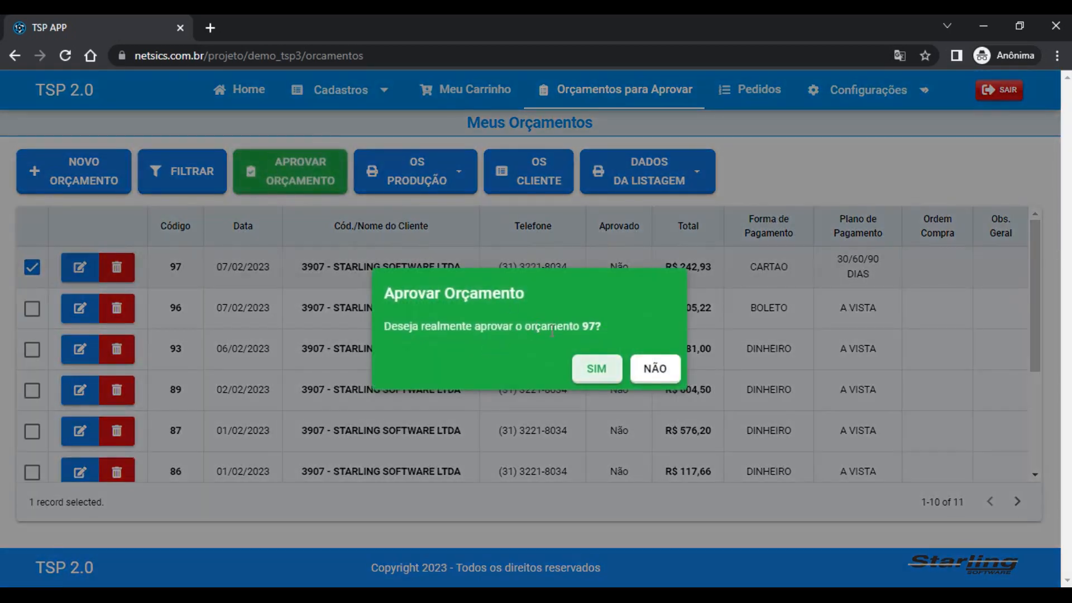
{"action": "double_click", "coordinate": [588, 326]}
{"action": "left_click", "coordinate": [602, 366]}
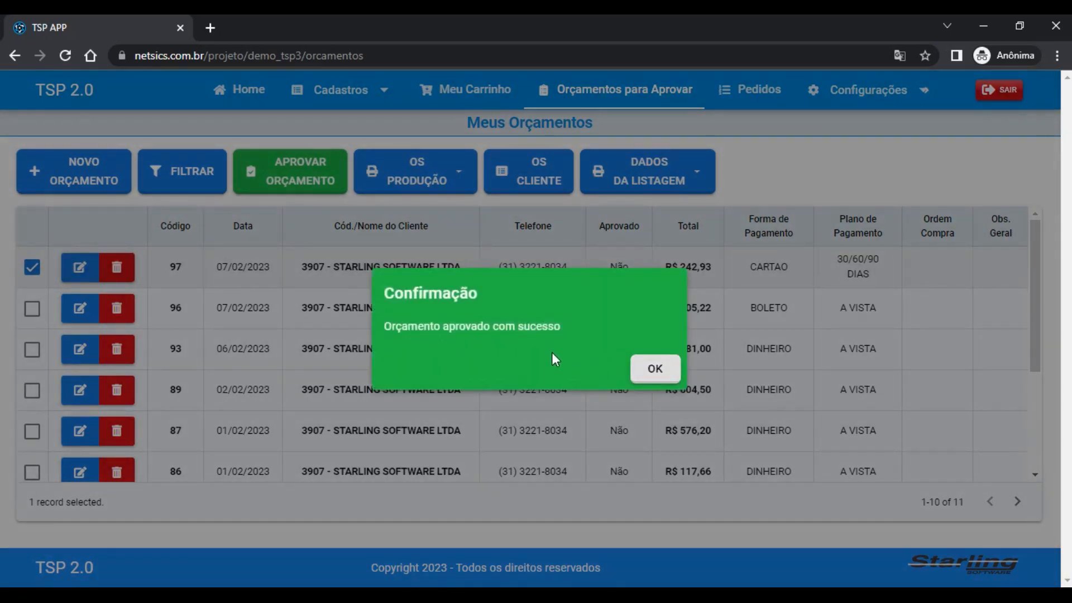
{"action": "left_click", "coordinate": [655, 368]}
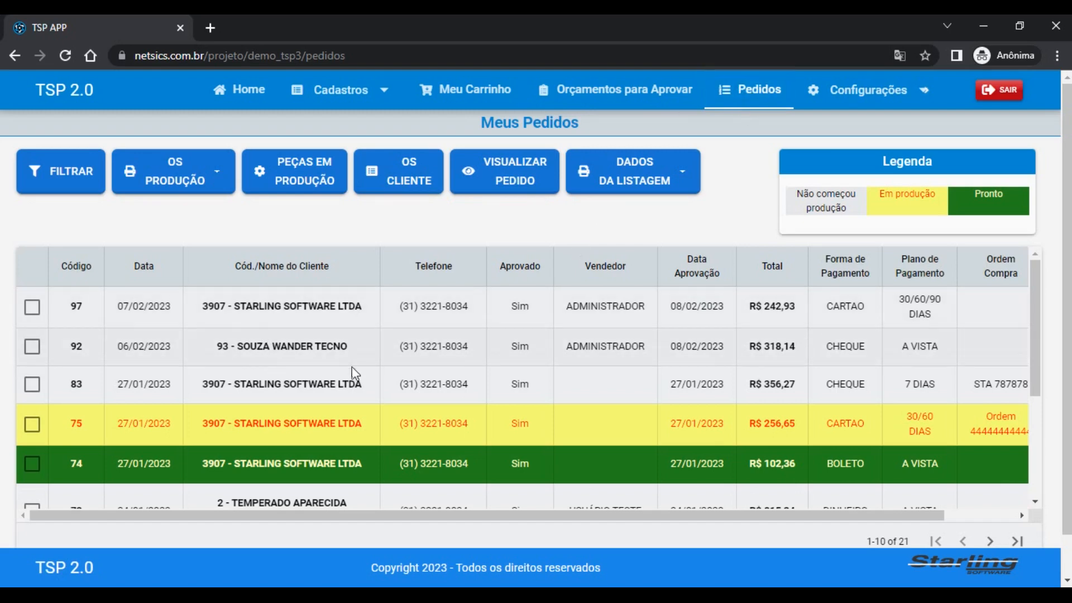
Go back to Orçamentos para Aprovar, where quote 96 now heads the list
{"action": "left_click", "coordinate": [31, 309]}
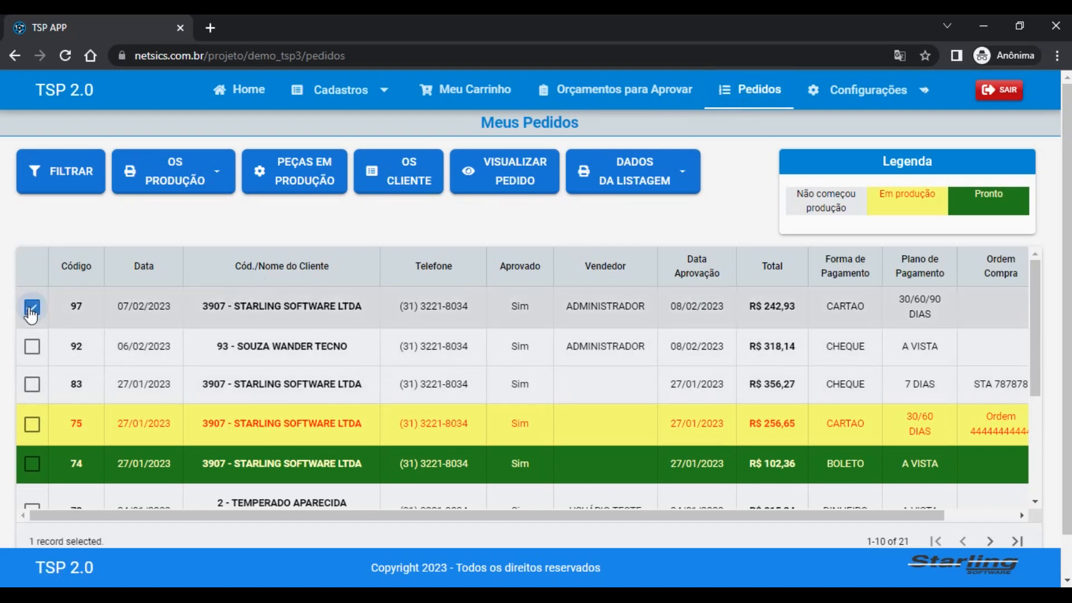
{"action": "left_click", "coordinate": [32, 308]}
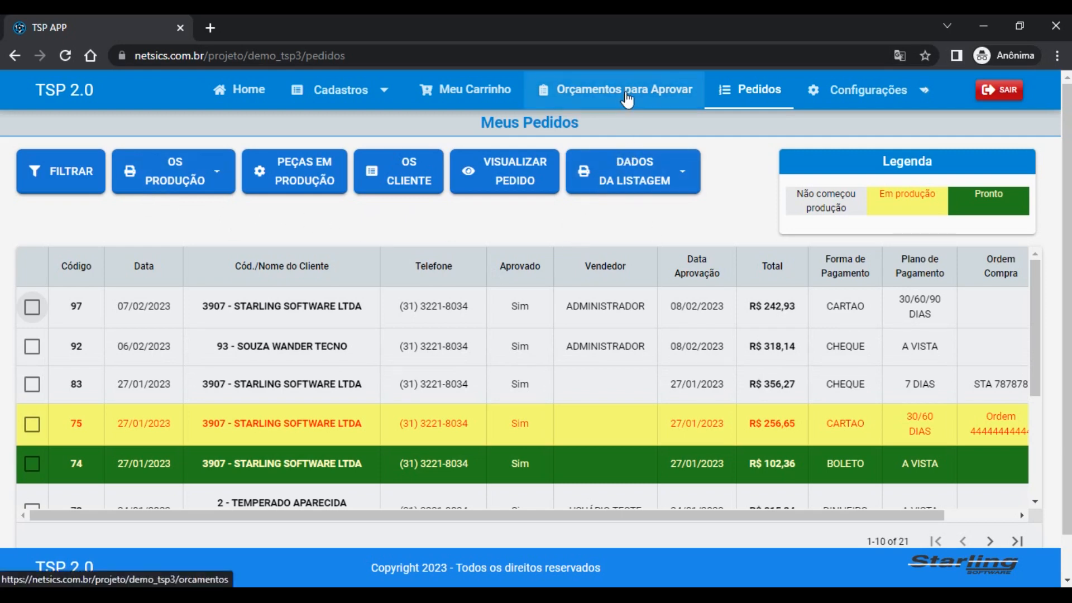
{"action": "left_click", "coordinate": [597, 97]}
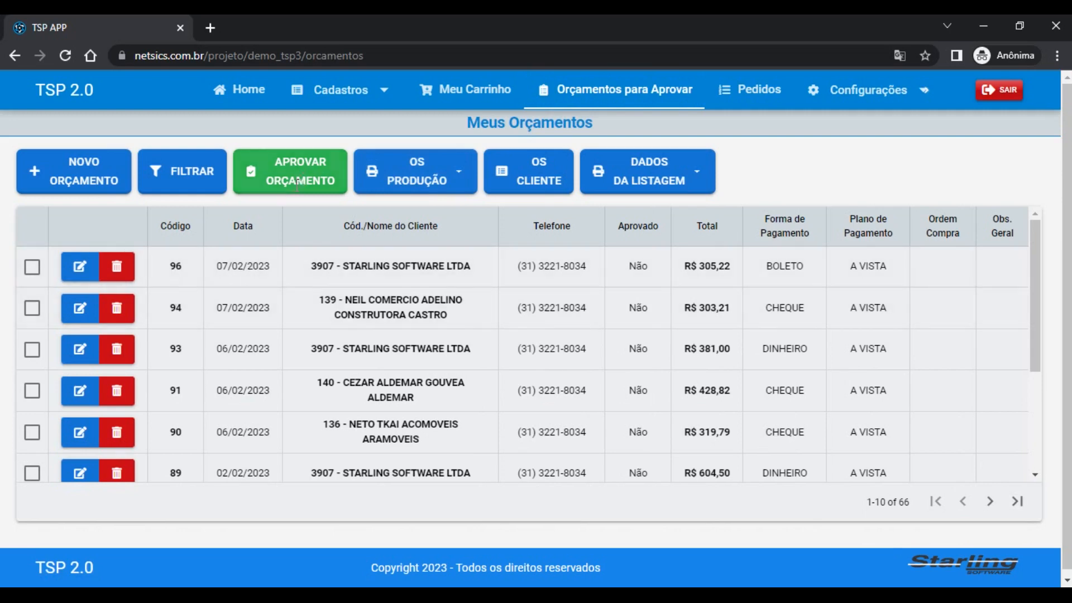
Open the Pedidos list and inspect approved order 97, highlighting its client name
{"action": "left_click", "coordinate": [754, 84]}
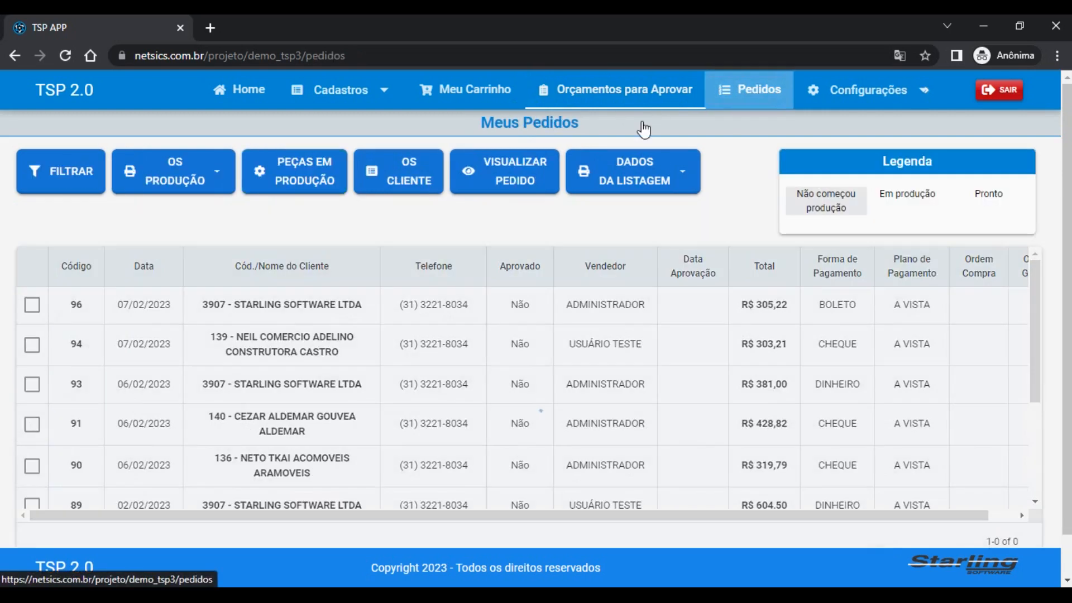
{"action": "left_click", "coordinate": [26, 308]}
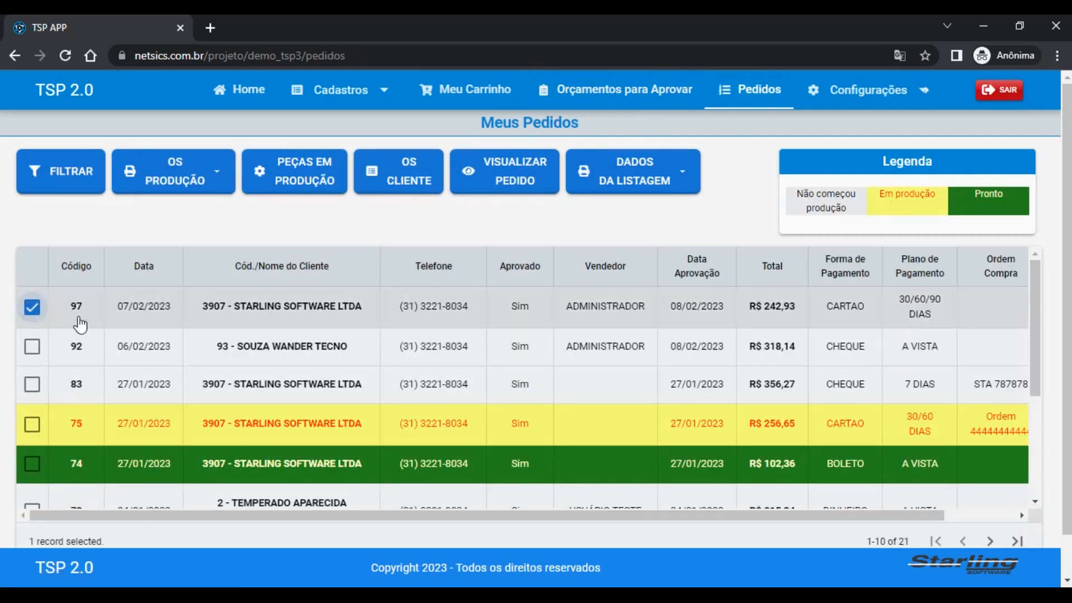
{"action": "left_click", "coordinate": [26, 308]}
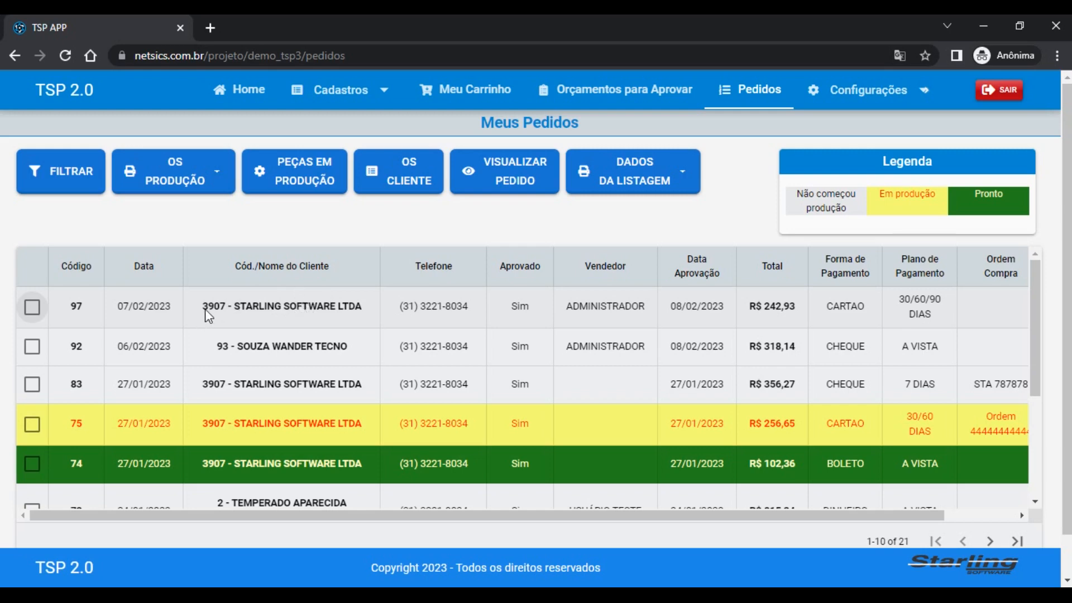
{"action": "left_click_drag", "start_coordinate": [202, 306], "coordinate": [375, 301]}
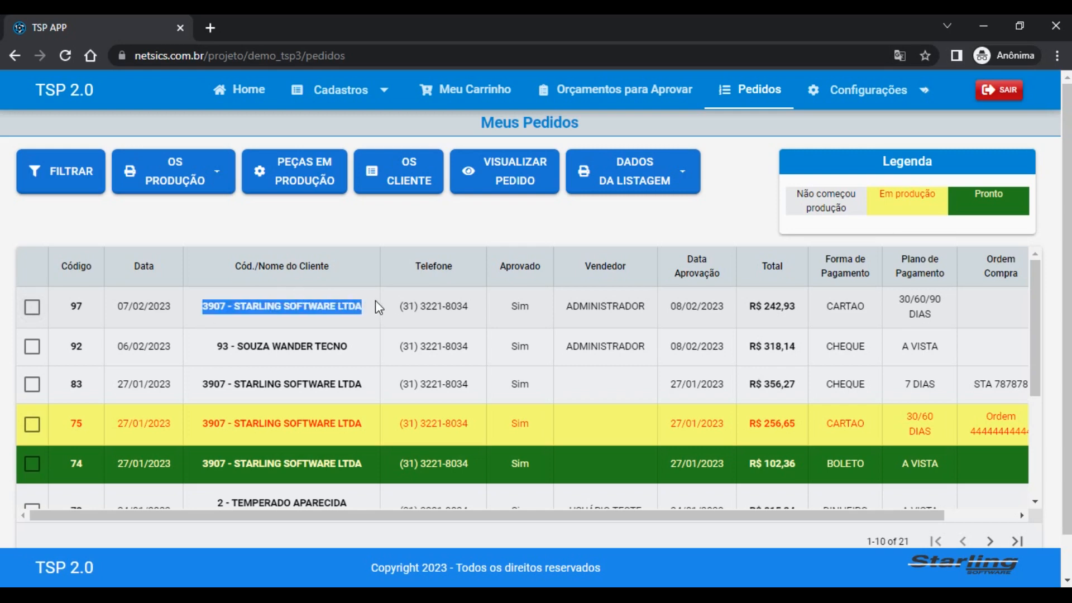
{"action": "left_click", "coordinate": [365, 307]}
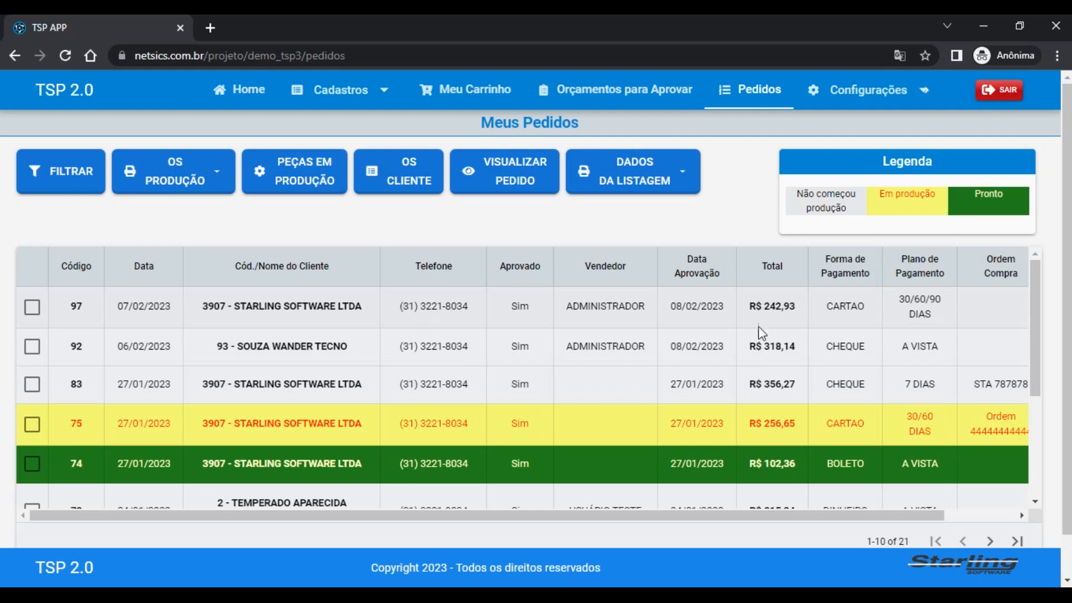
{"action": "scroll", "coordinate": [584, 294], "scroll_direction": "down", "scroll_amount": 1}
{"action": "scroll", "coordinate": [1052, 174], "scroll_direction": "up", "scroll_amount": 1}
Open budget 96's production work order via OS PRODUÇÃO > Visualizar/Imprimir as a PDF
{"action": "left_click", "coordinate": [607, 103]}
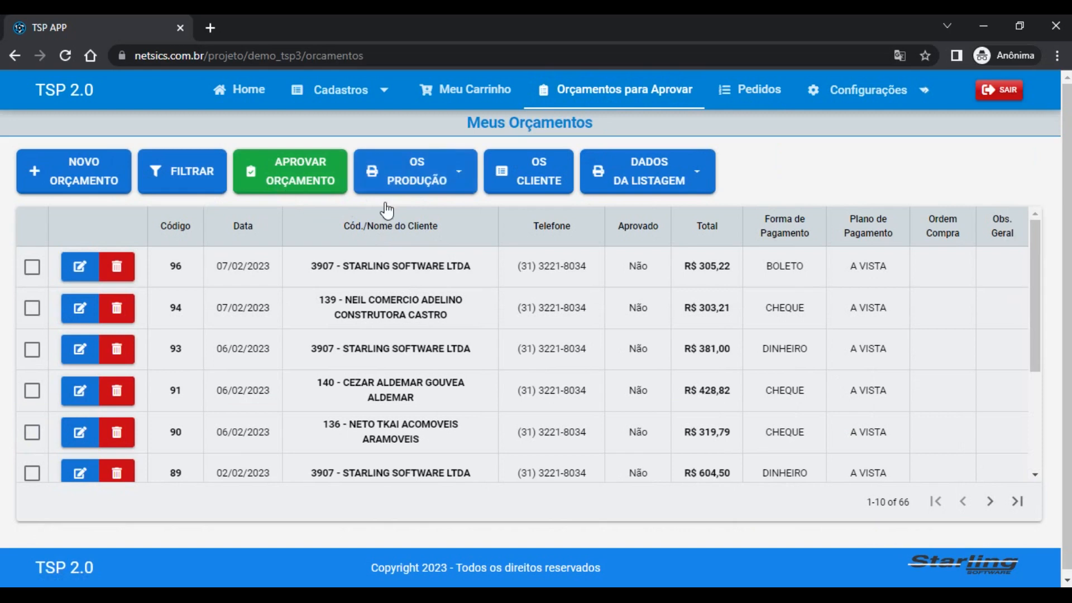
{"action": "left_click", "coordinate": [33, 267]}
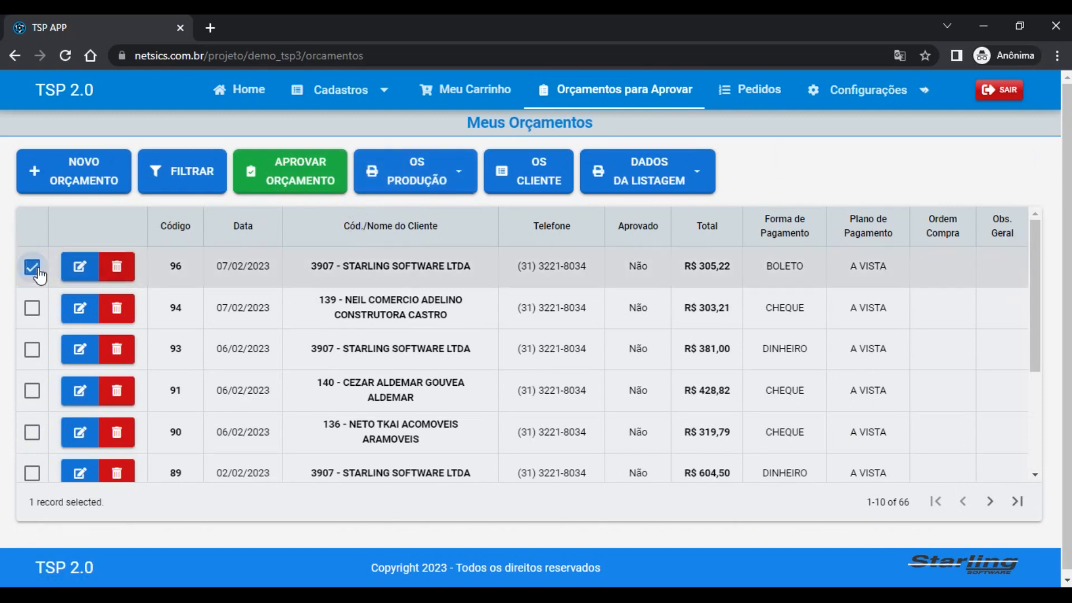
{"action": "left_click", "coordinate": [432, 167]}
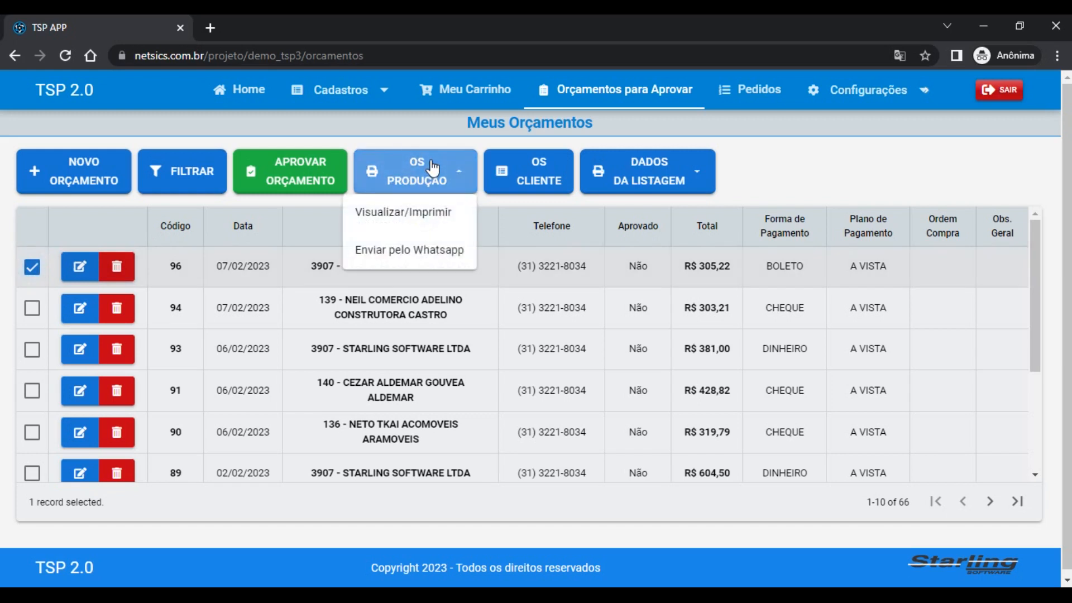
{"action": "left_click", "coordinate": [431, 213]}
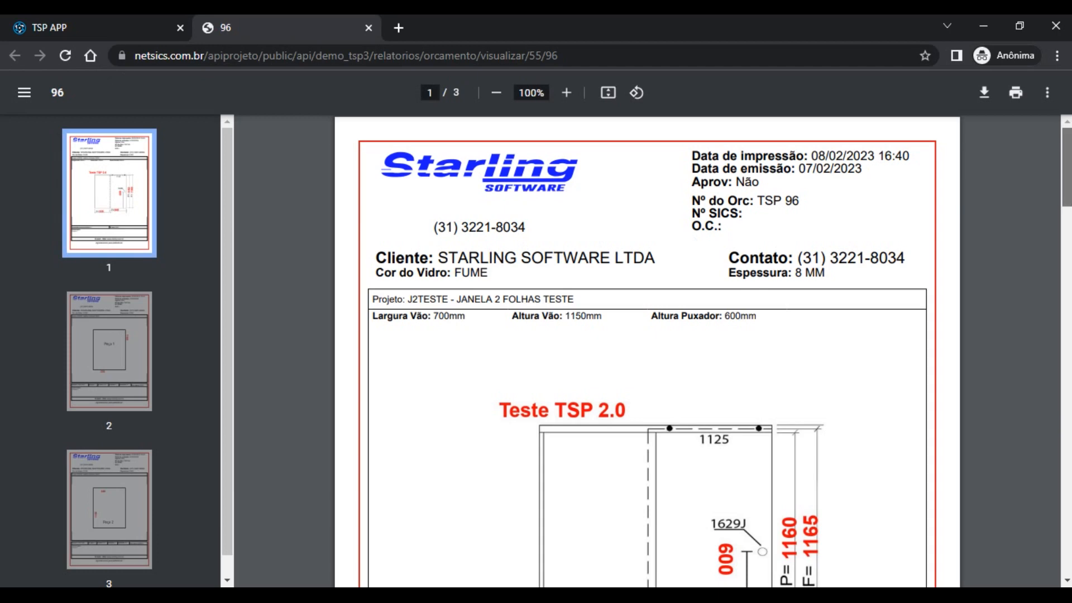
{"action": "scroll", "coordinate": [647, 352], "scroll_direction": "down", "scroll_amount": 2}
{"action": "mouse_move", "coordinate": [1067, 202]}
{"action": "left_mouse_down"}
{"action": "mouse_move", "coordinate": [1066, 228]}
{"action": "mouse_move", "coordinate": [1065, 185]}
{"action": "mouse_move", "coordinate": [1060, 214]}
{"action": "left_mouse_up"}
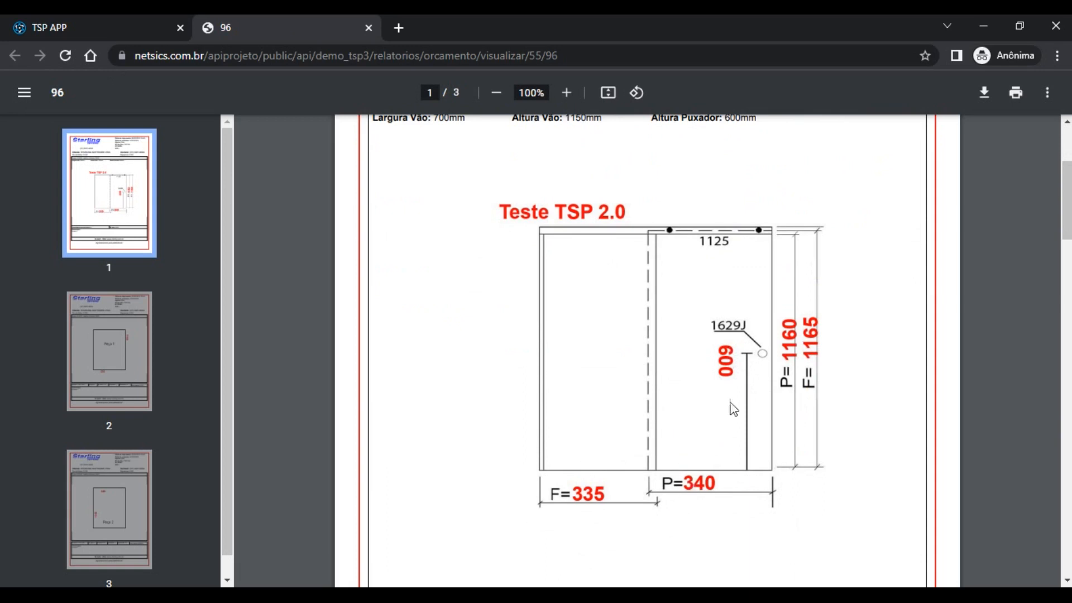
{"action": "mouse_move", "coordinate": [1066, 200]}
{"action": "left_mouse_down"}
{"action": "mouse_move", "coordinate": [1069, 158]}
{"action": "mouse_move", "coordinate": [1069, 530]}
{"action": "mouse_move", "coordinate": [1069, 199]}
{"action": "left_mouse_up"}
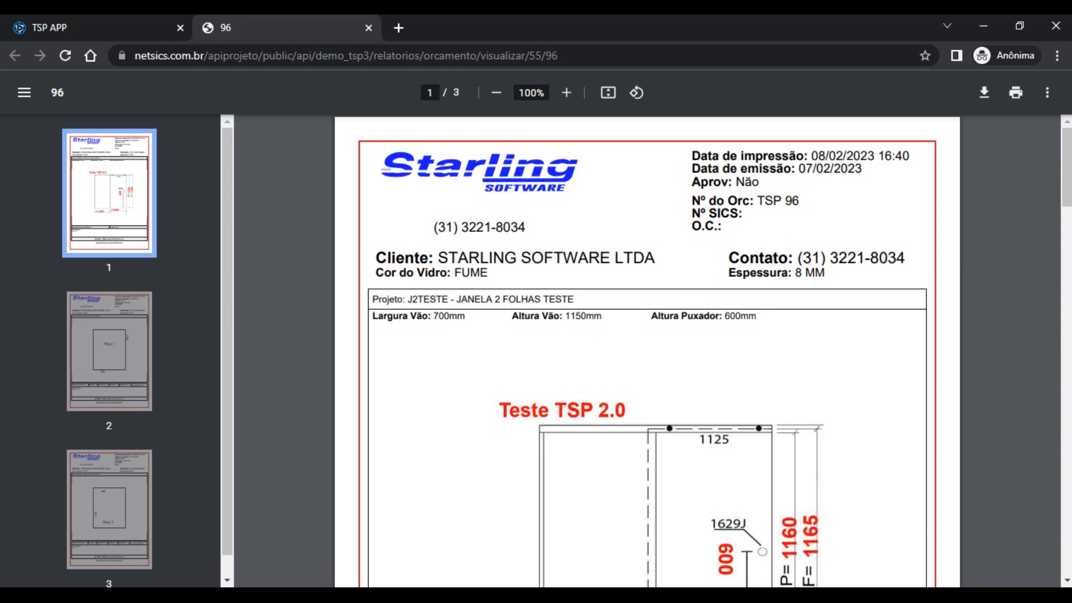
{"action": "left_click_drag", "start_coordinate": [1067, 161], "coordinate": [1066, 531]}
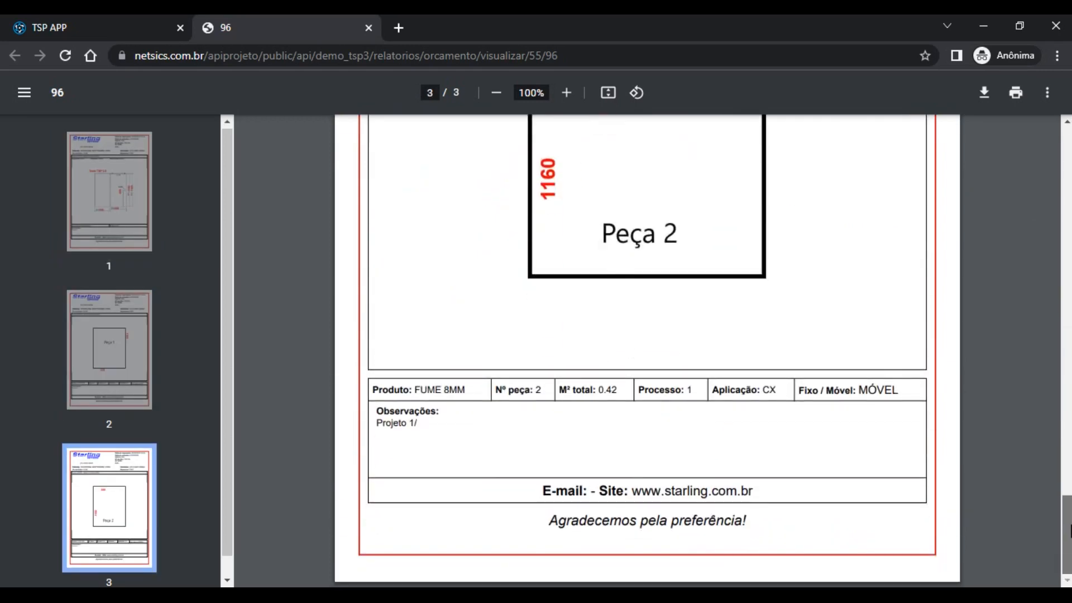
{"action": "left_click_drag", "start_coordinate": [1067, 528], "coordinate": [1068, 139]}
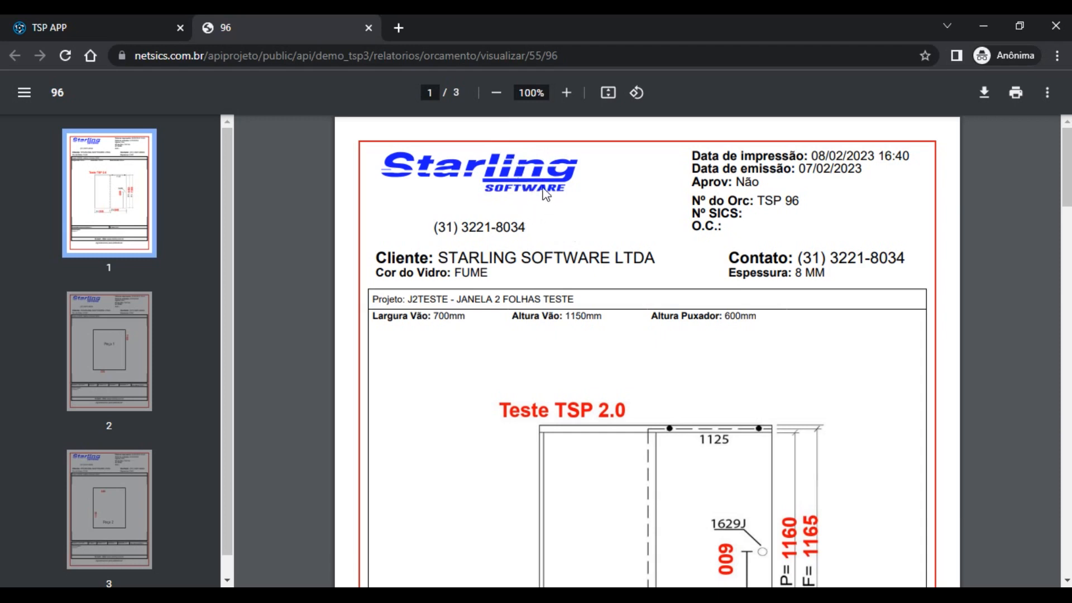
Close the PDF, regenerate quote 96's production order, and cancel its download
{"action": "left_click", "coordinate": [368, 28]}
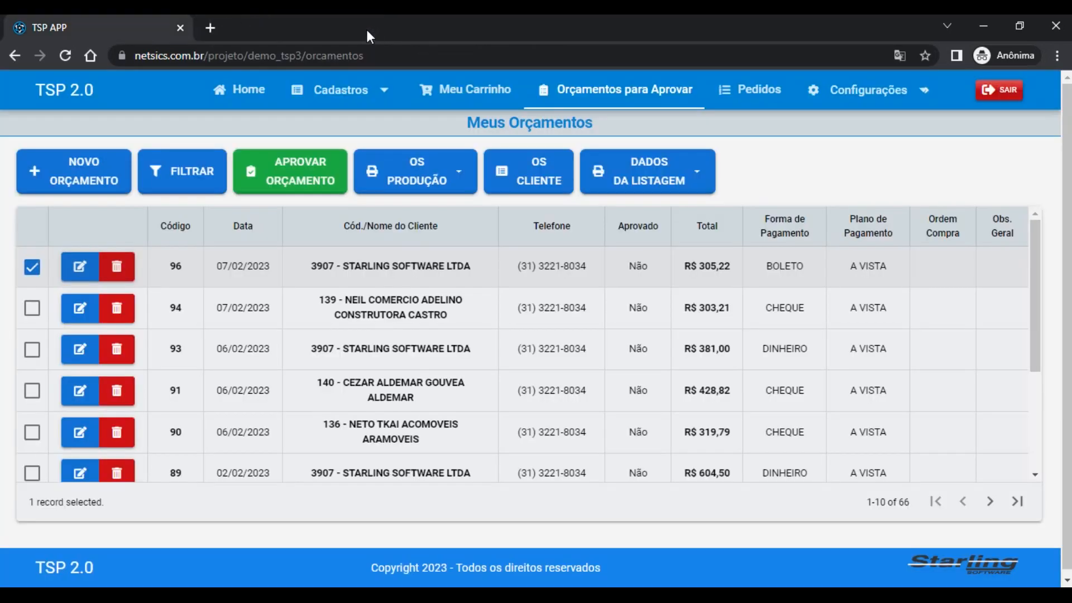
{"action": "left_click", "coordinate": [461, 190]}
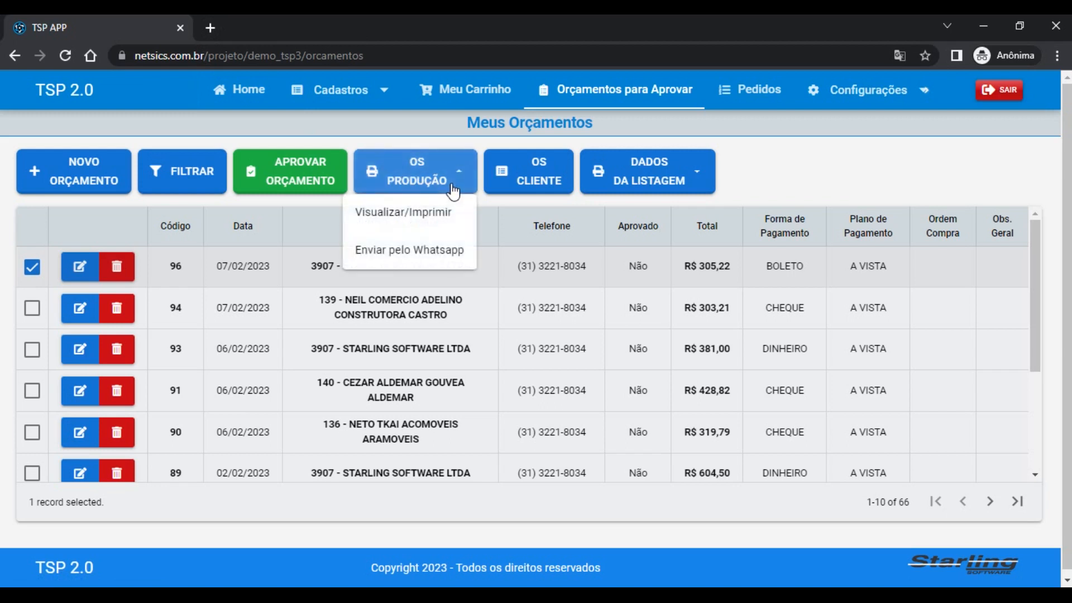
{"action": "left_click", "coordinate": [423, 227]}
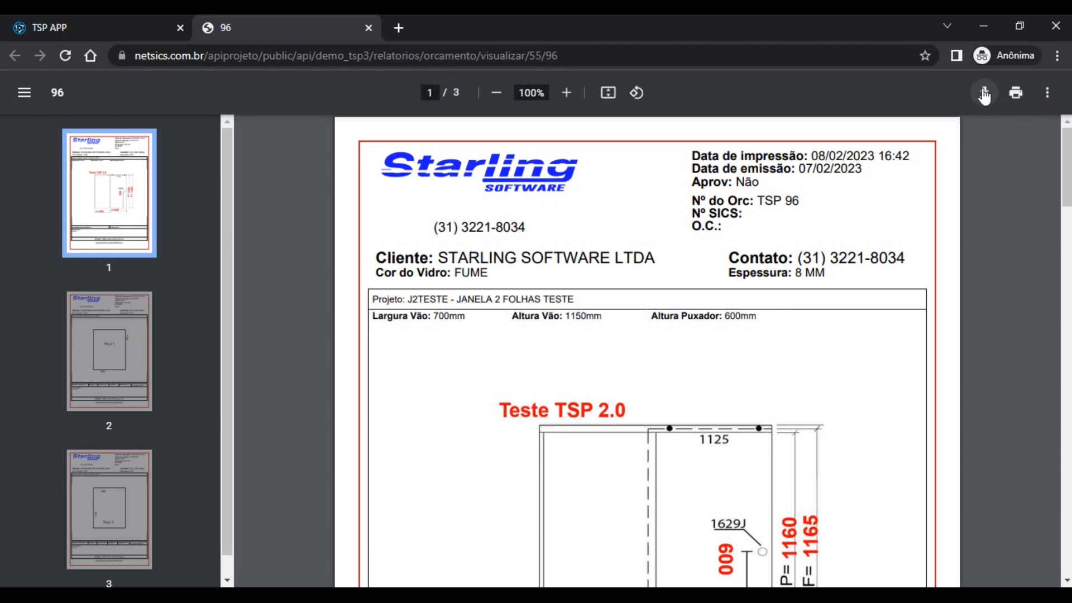
{"action": "left_click", "coordinate": [985, 93]}
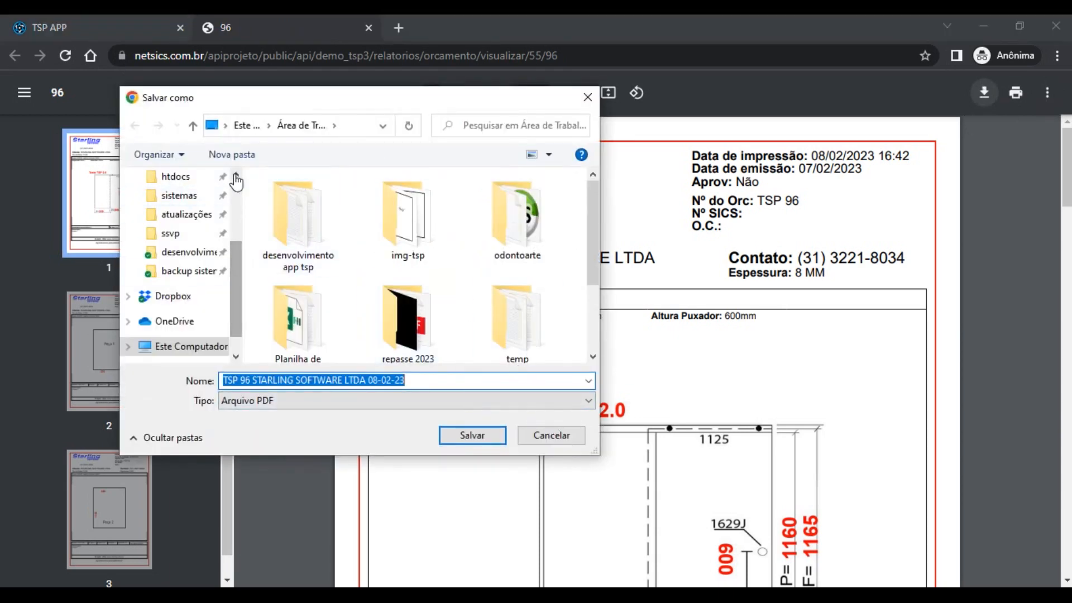
{"action": "left_click", "coordinate": [527, 436]}
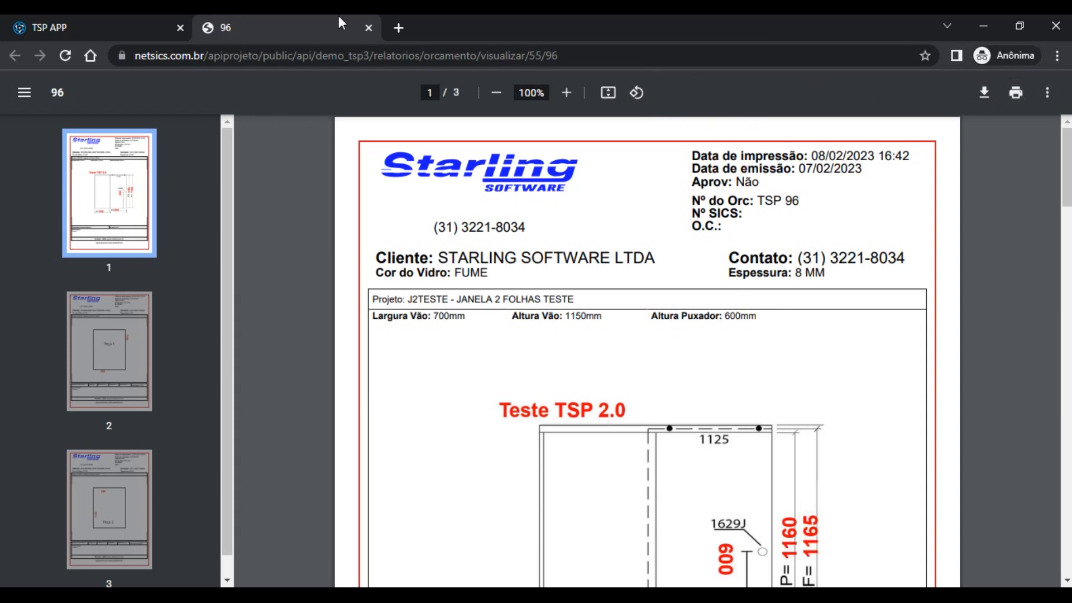
Close the PDF tab and bring up Whatsapp sending for quote 96 with the client's first phone number selected
{"action": "left_click", "coordinate": [367, 29]}
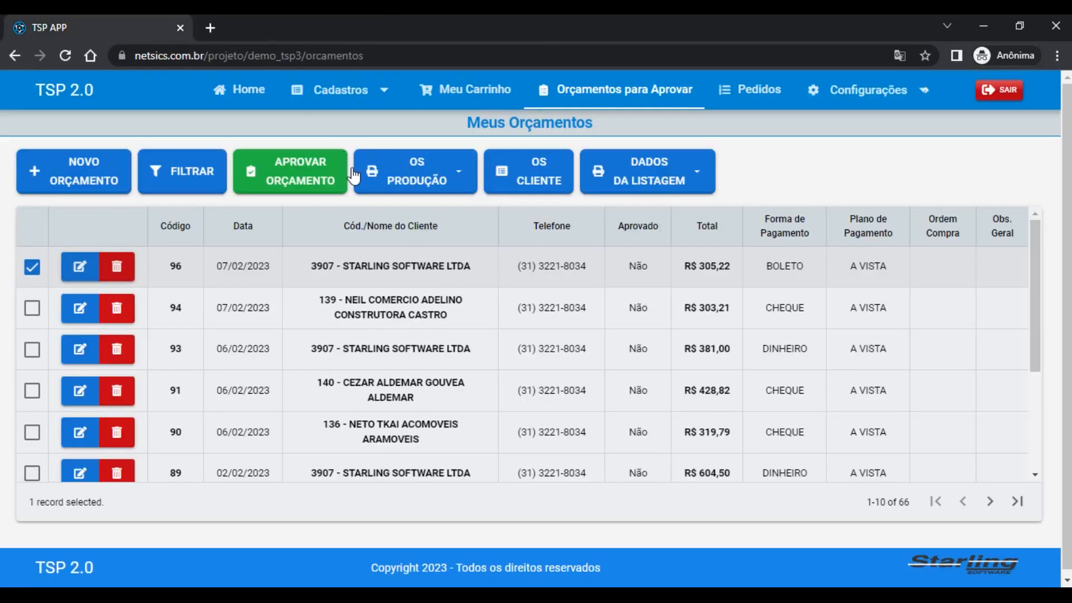
{"action": "left_click", "coordinate": [421, 176]}
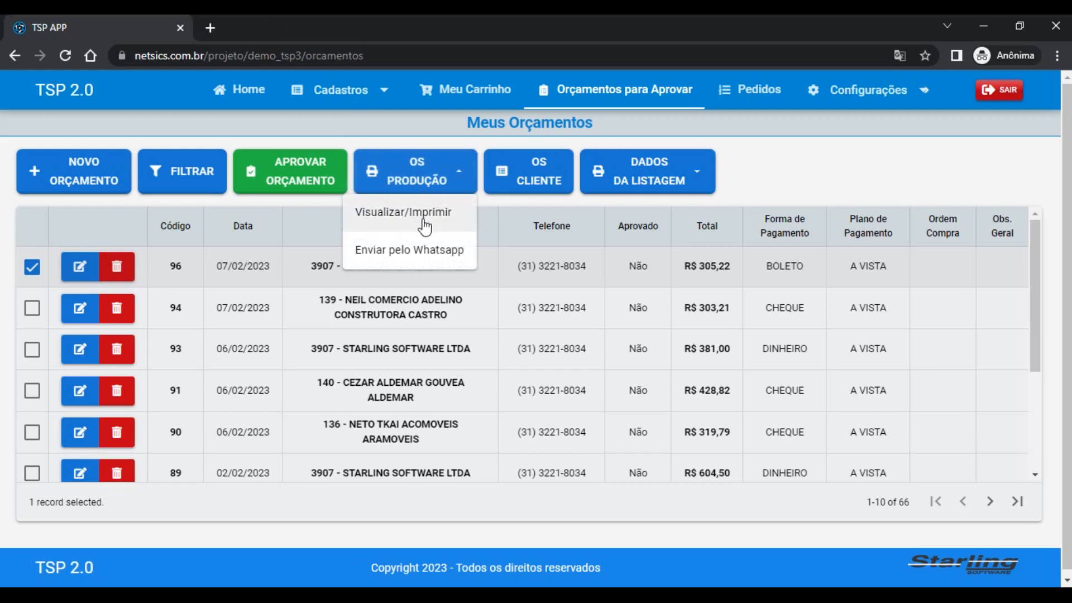
{"action": "left_click", "coordinate": [418, 255]}
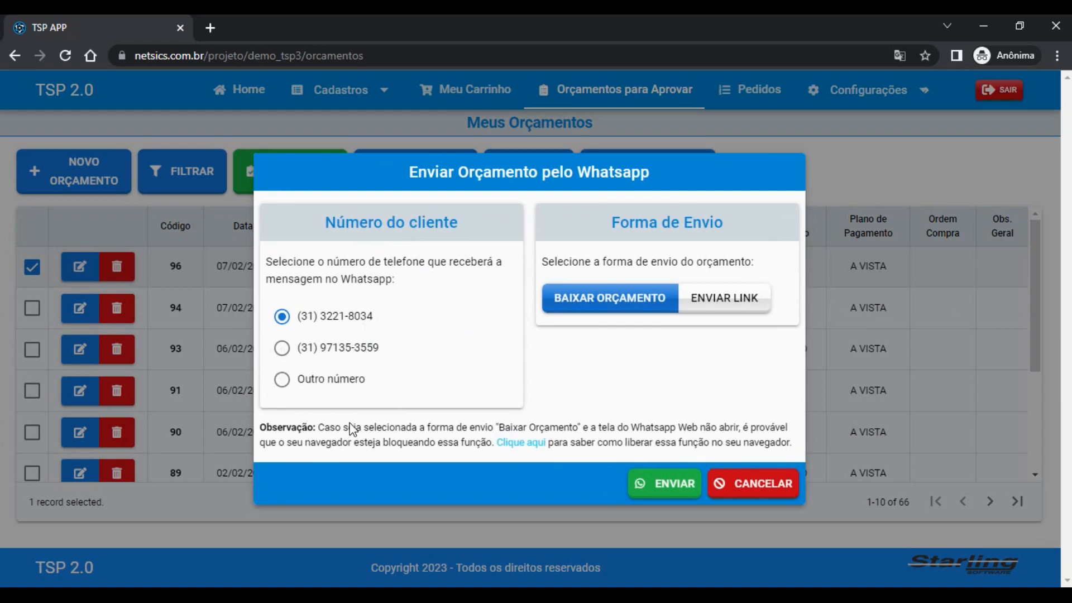
{"action": "left_click", "coordinate": [293, 358]}
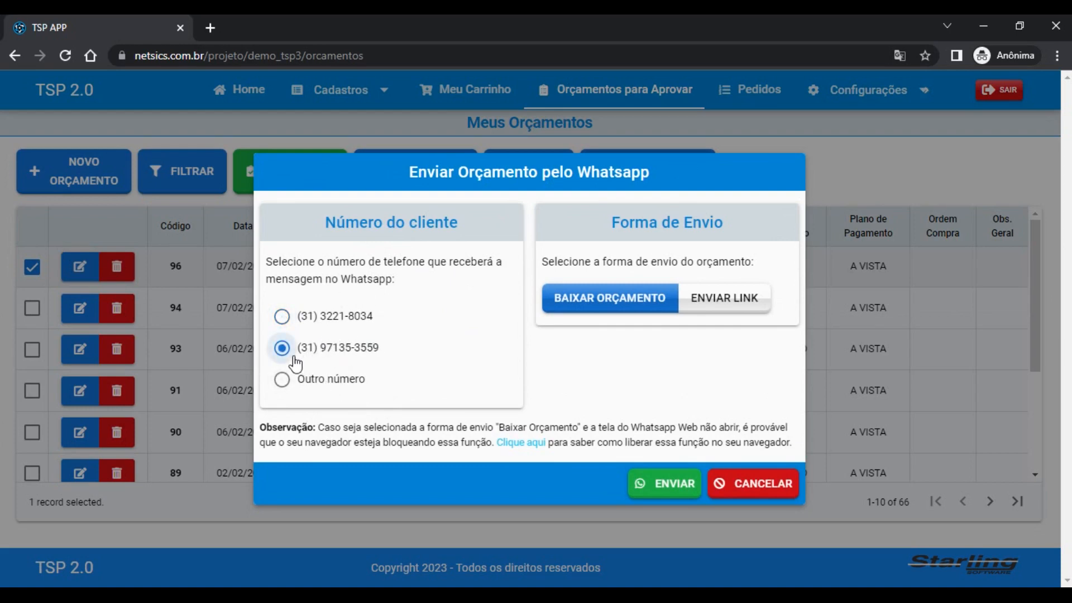
{"action": "left_click", "coordinate": [286, 314]}
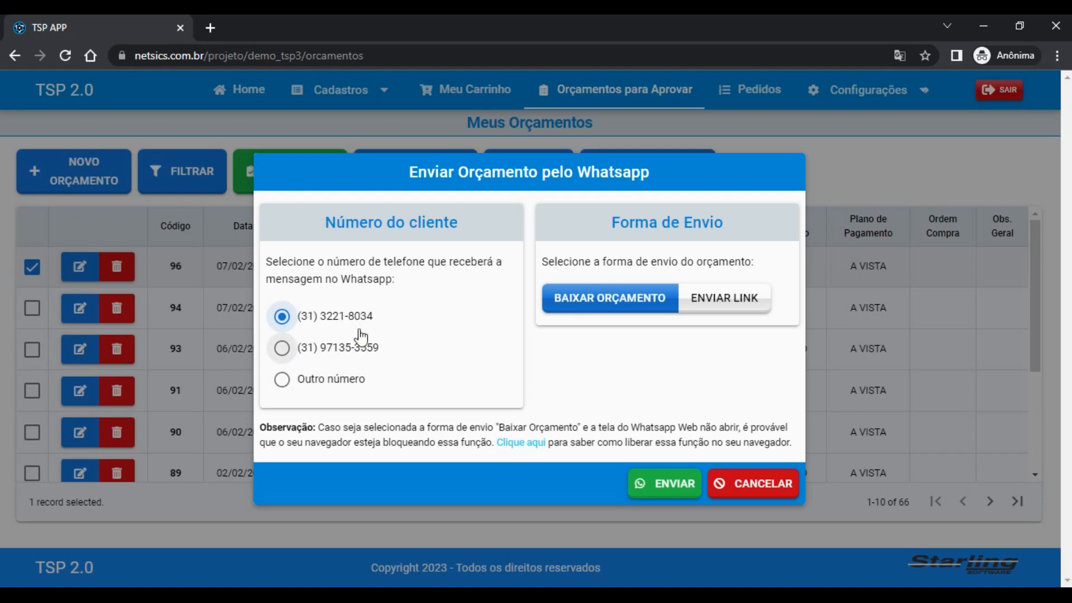
Try a custom Outro número entry, revert to the first listed number, and choose Enviar Link
{"action": "left_click", "coordinate": [282, 347]}
{"action": "left_click", "coordinate": [282, 380]}
{"action": "left_click", "coordinate": [307, 396]}
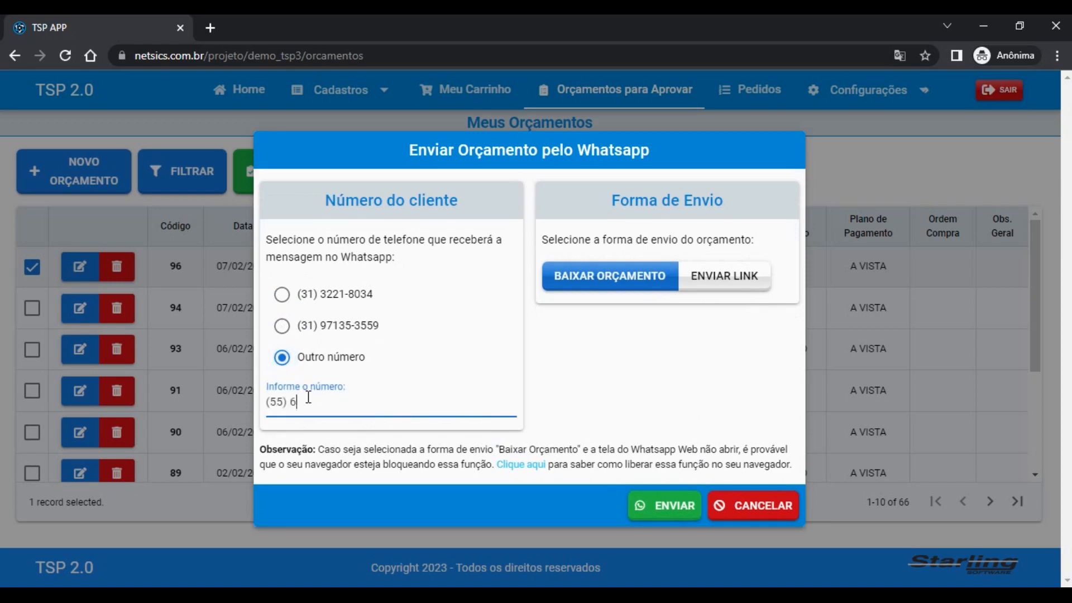
{"action": "key", "text": "BackSpace"}
{"action": "key", "text": "BackSpace"}
{"action": "key", "text": "BackSpace"}
{"action": "key", "text": "BackSpace"}
{"action": "key", "text": "BackSpace"}
{"action": "key", "text": "BackSpace"}
{"action": "key", "text": "BackSpace"}
{"action": "key", "text": "BackSpace"}
{"action": "key", "text": "BackSpace"}
{"action": "key", "text": "BackSpace"}
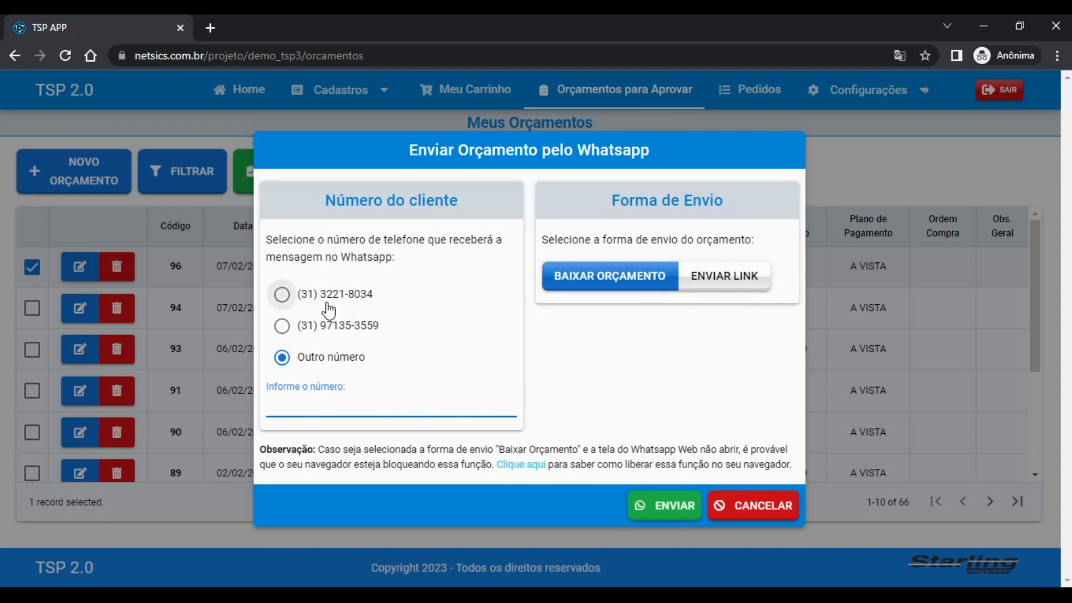
{"action": "left_click", "coordinate": [288, 294]}
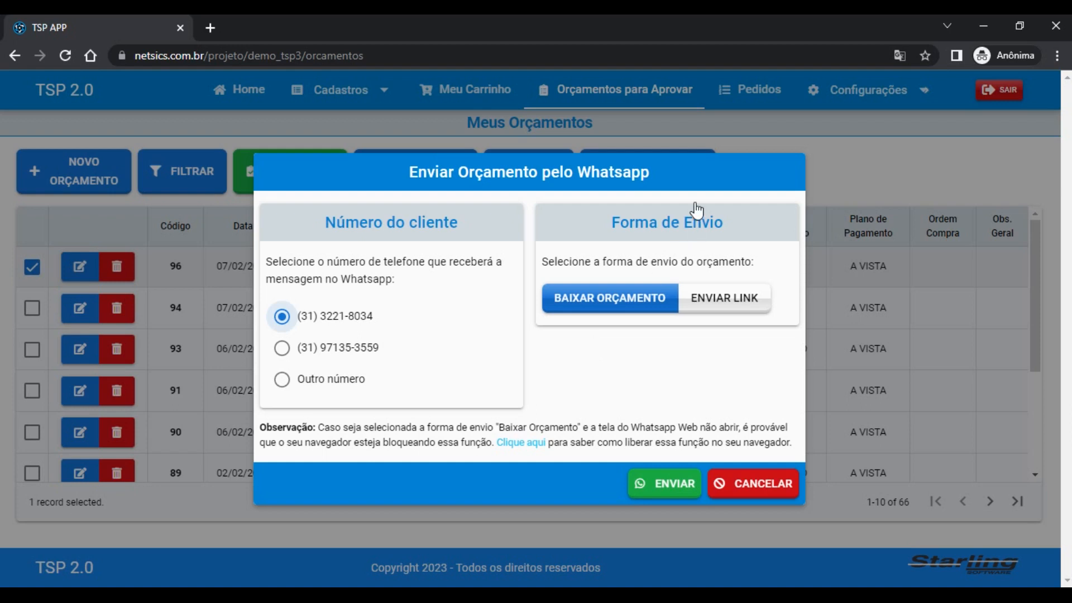
{"action": "left_click", "coordinate": [706, 292]}
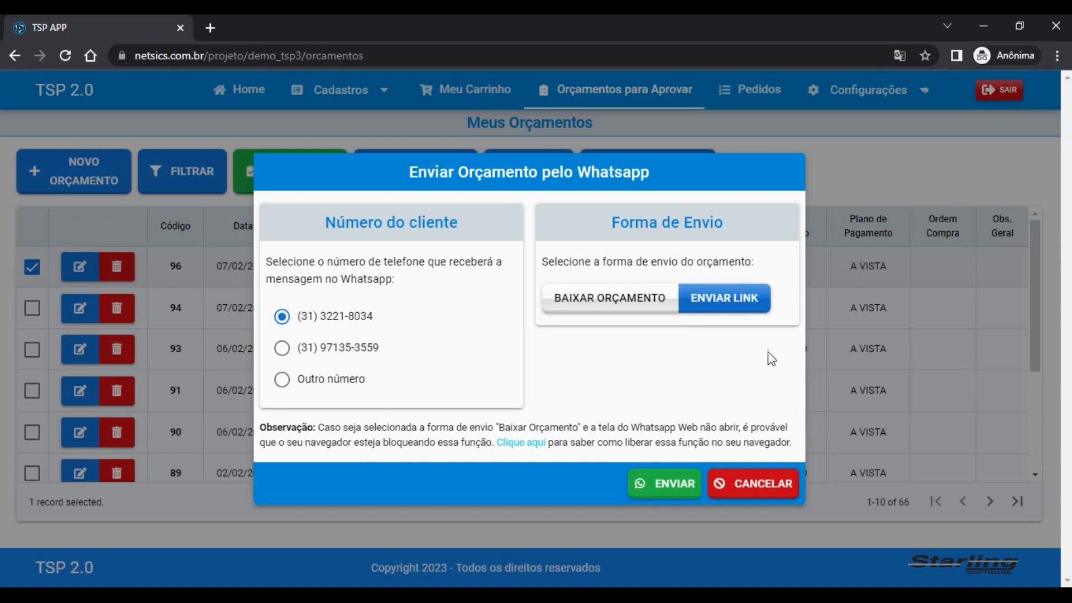
Switch the Forma de Envio toggle back to Baixar Orçamento
{"action": "left_click", "coordinate": [616, 304]}
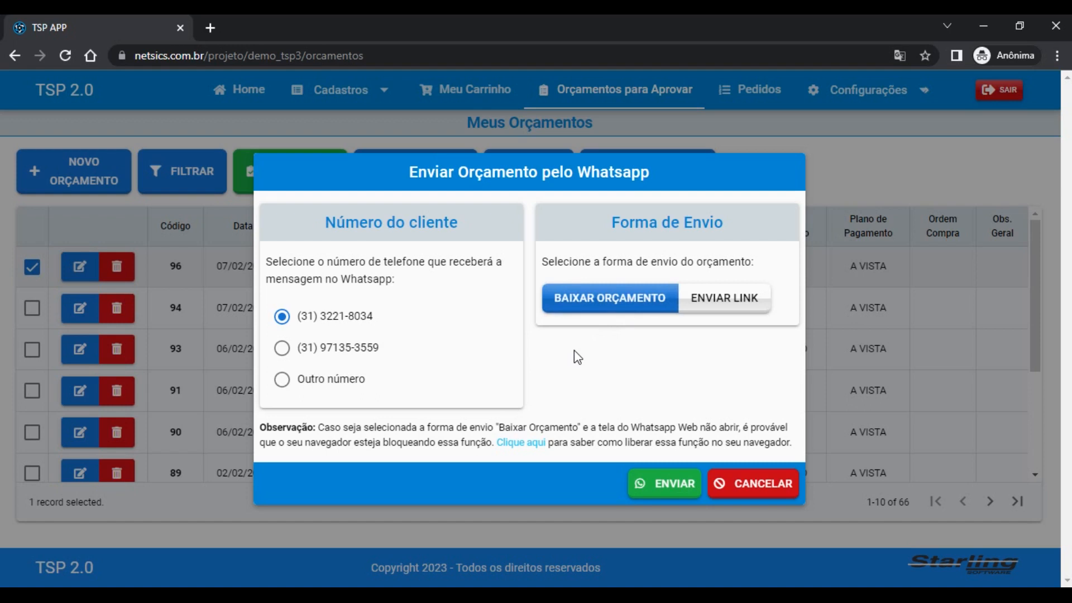
Toggle between Enviar Link and Baixar Orçamento, then cancel the Whatsapp dialog for quote 96
{"action": "left_click", "coordinate": [723, 298]}
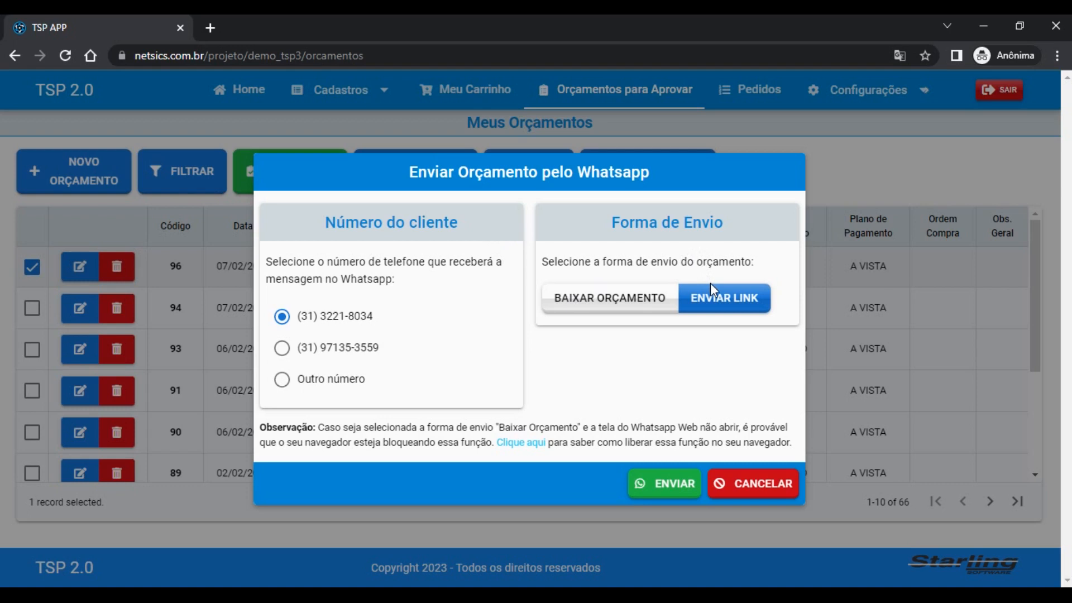
{"action": "left_click", "coordinate": [601, 301]}
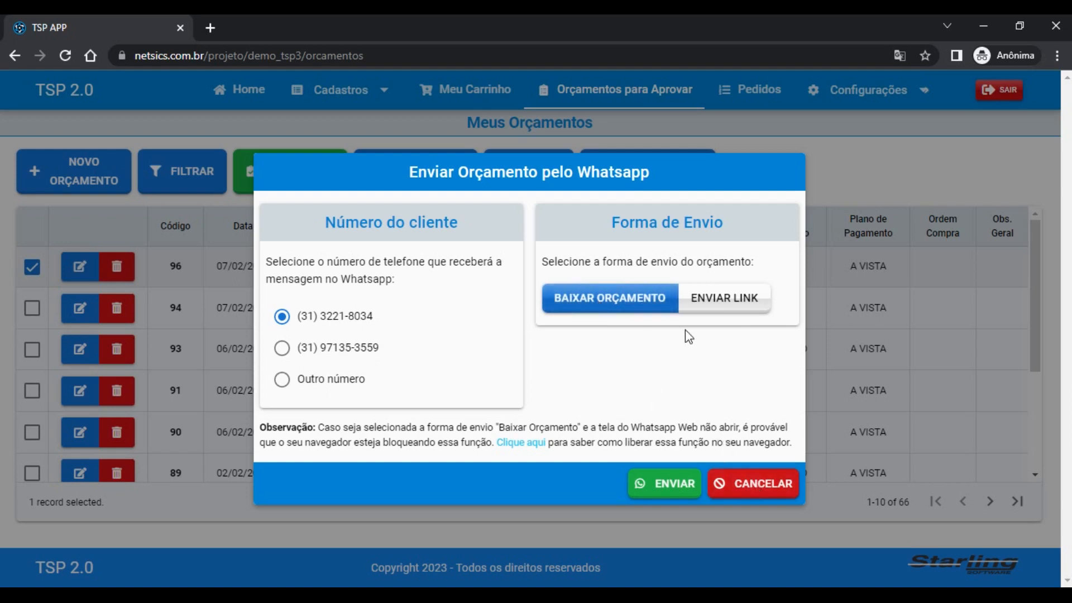
{"action": "left_click", "coordinate": [745, 484]}
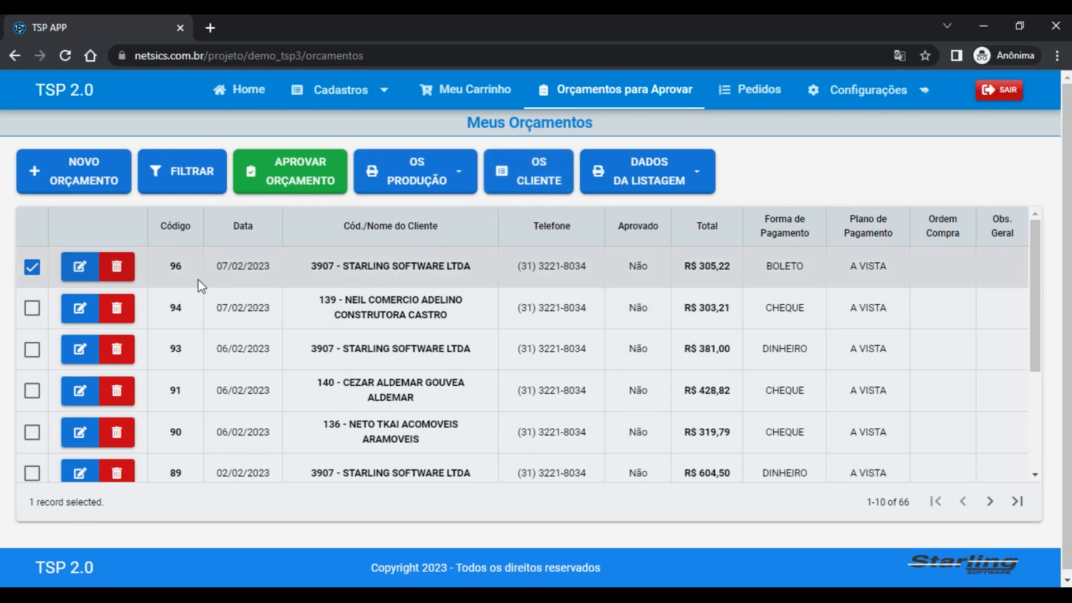
{"action": "left_click", "coordinate": [691, 176]}
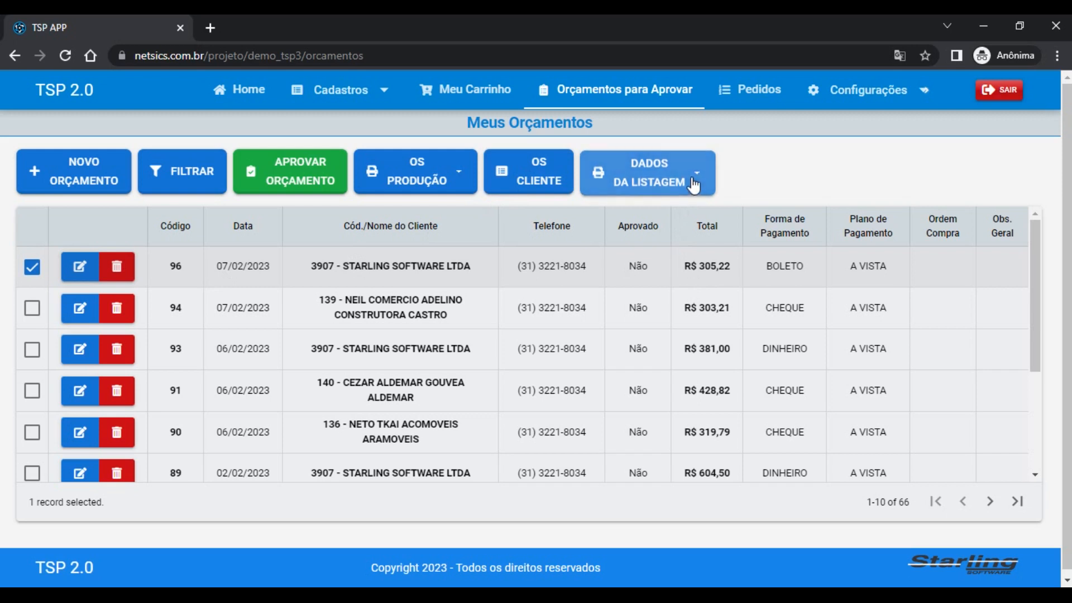
{"action": "left_click", "coordinate": [762, 172]}
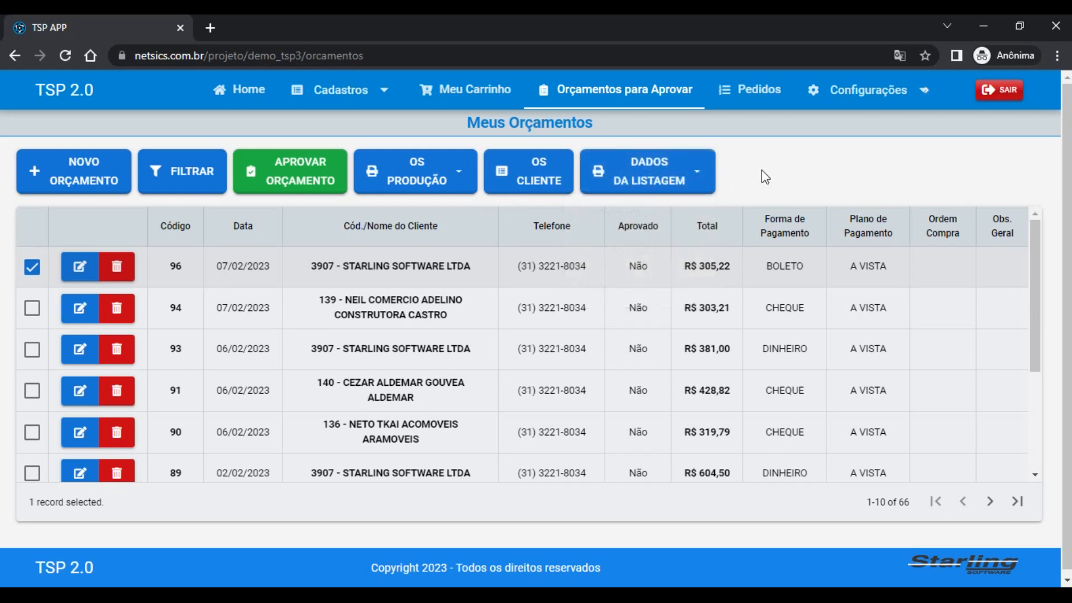
{"action": "left_click", "coordinate": [683, 178]}
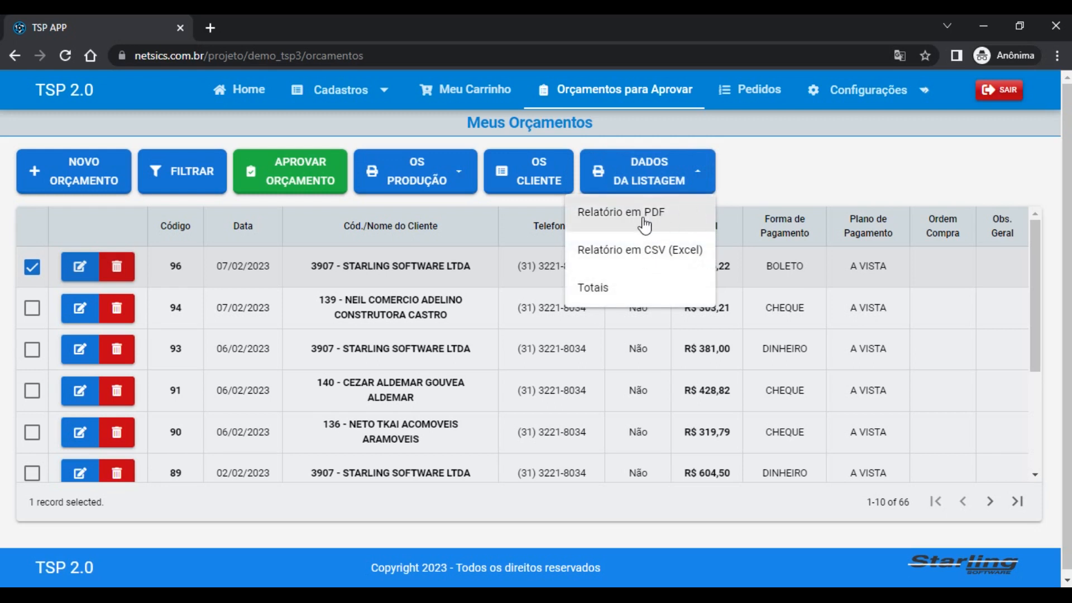
{"action": "left_click", "coordinate": [748, 199]}
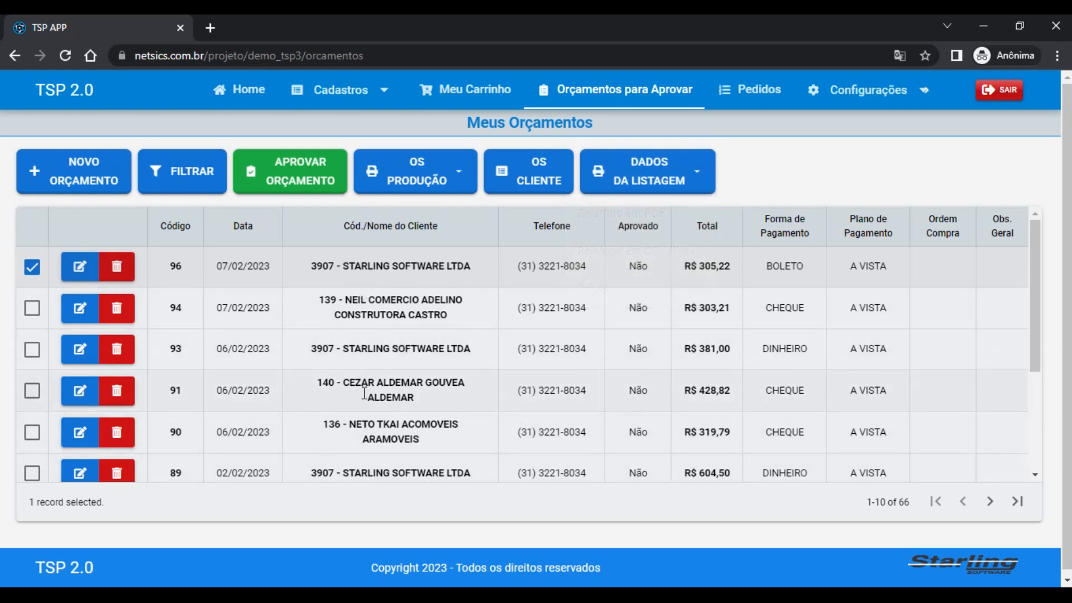
{"action": "left_click", "coordinate": [32, 268]}
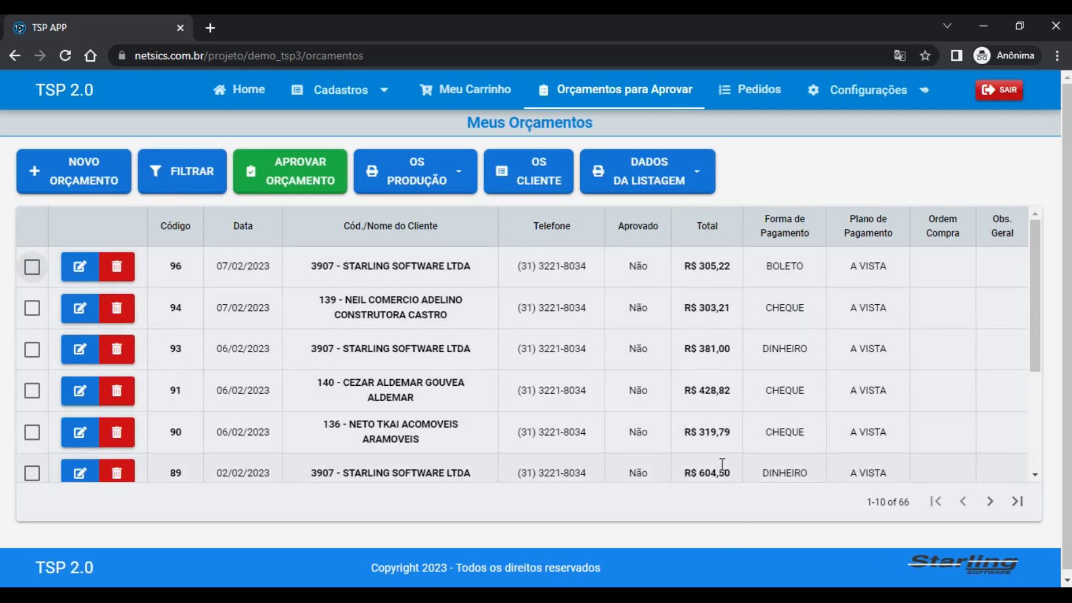
{"action": "scroll", "coordinate": [1034, 381], "scroll_direction": "down", "scroll_amount": 3}
{"action": "scroll", "coordinate": [1034, 377], "scroll_direction": "up", "scroll_amount": 3}
{"action": "double_click", "coordinate": [902, 502]}
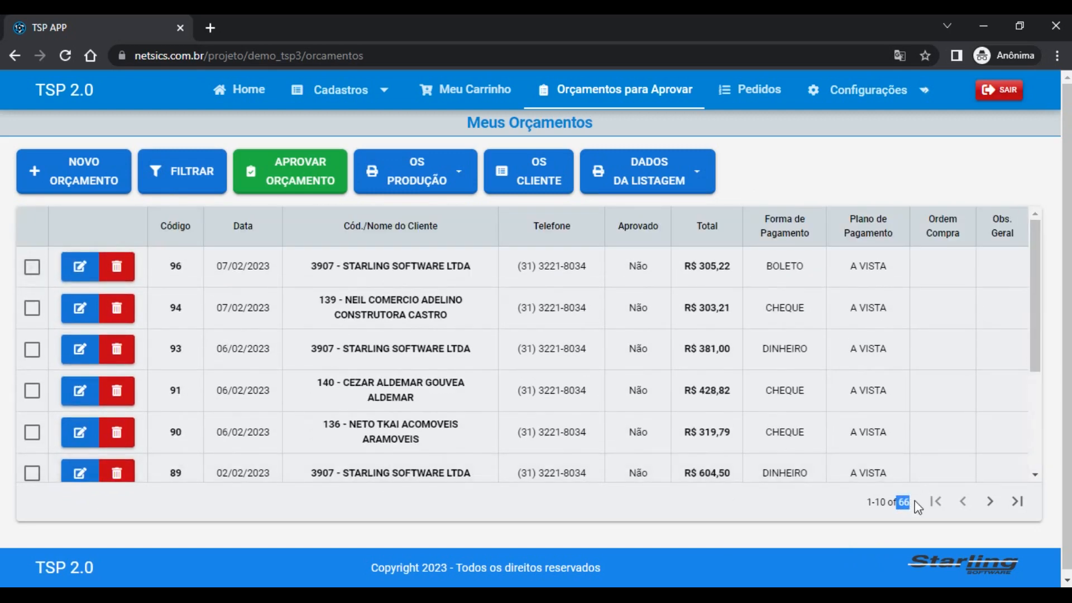
{"action": "left_click", "coordinate": [1001, 505]}
{"action": "left_click", "coordinate": [1001, 506]}
{"action": "left_click", "coordinate": [1001, 506]}
{"action": "left_click", "coordinate": [1001, 506]}
{"action": "left_click", "coordinate": [1001, 506]}
{"action": "left_click", "coordinate": [1000, 501]}
{"action": "left_click", "coordinate": [933, 502]}
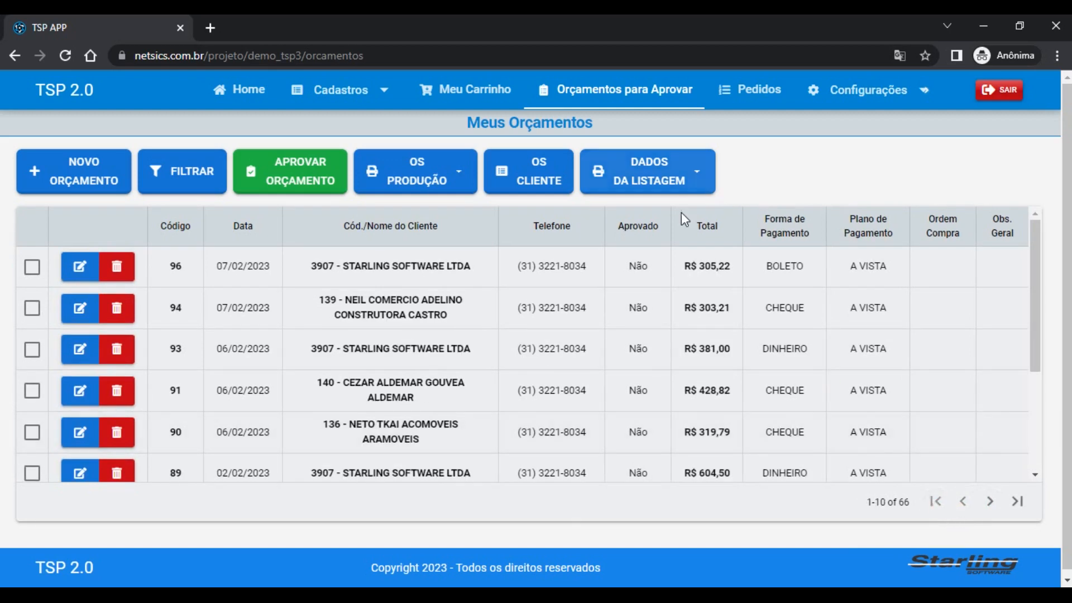
Generate the listing's Relatório em PDF from DADOS DA LISTAGEM and confirm opening it
{"action": "left_click", "coordinate": [627, 179]}
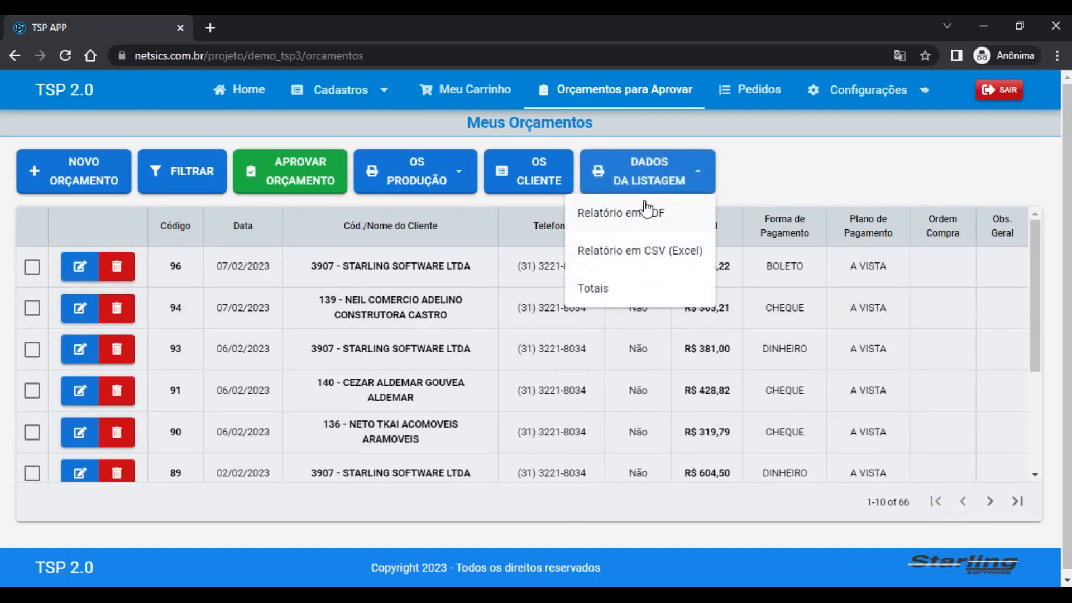
{"action": "left_click", "coordinate": [643, 216]}
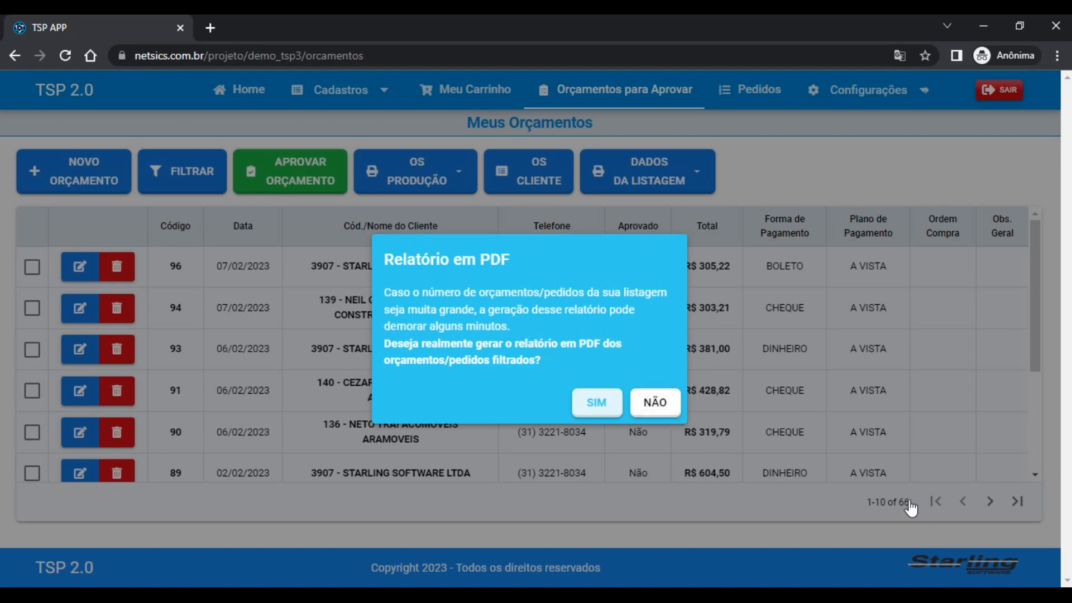
{"action": "left_click", "coordinate": [595, 398]}
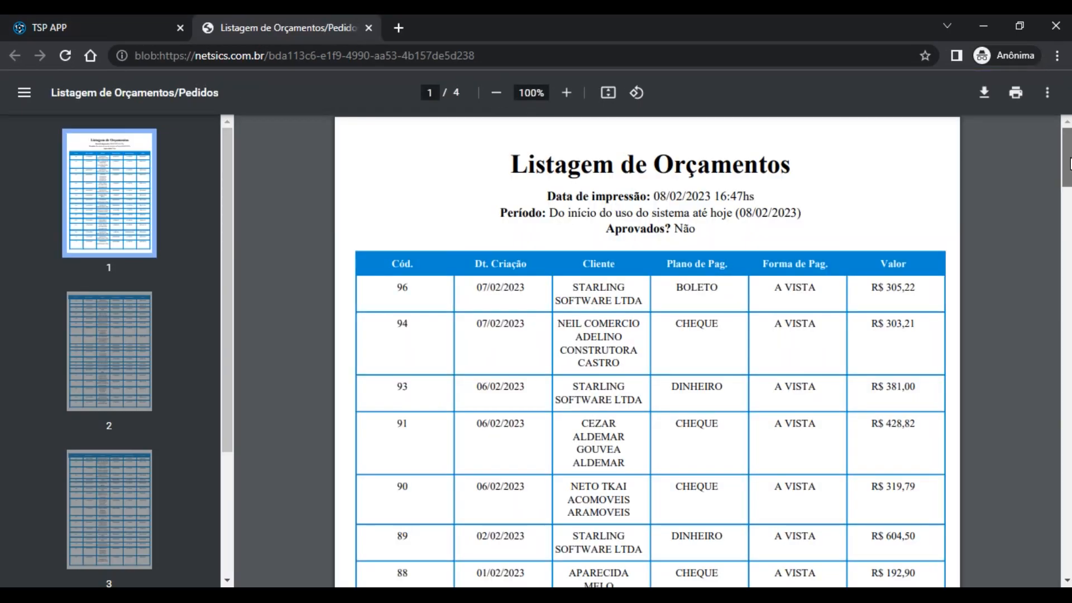
Scroll through the four-page Listagem de Orçamentos PDF, then close its tab
{"action": "scroll", "coordinate": [648, 352], "scroll_direction": "down", "scroll_amount": 15}
{"action": "scroll", "coordinate": [647, 351], "scroll_direction": "down", "scroll_amount": 15}
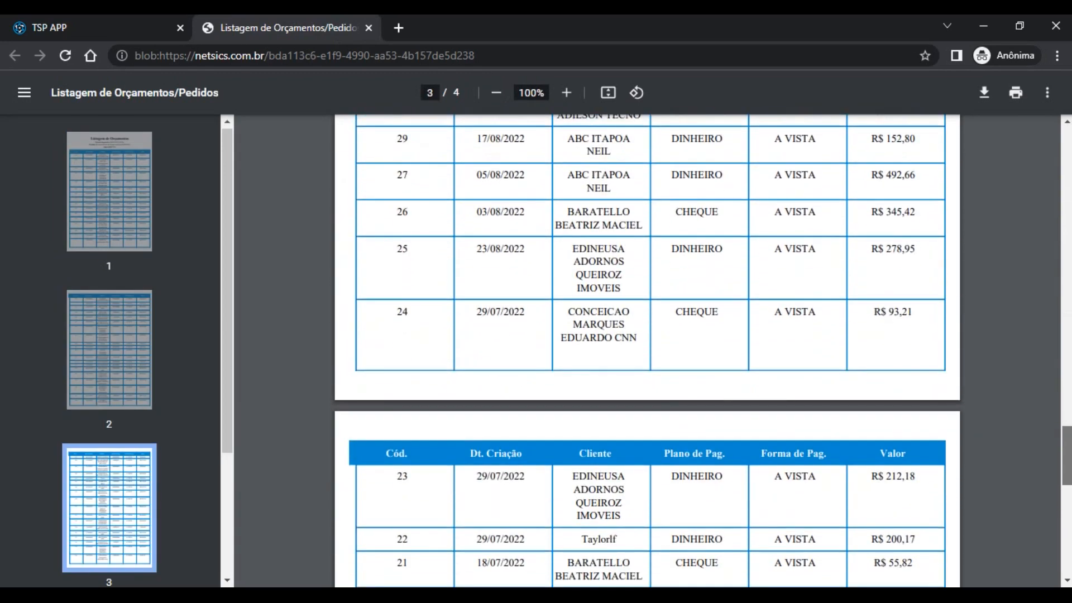
{"action": "scroll", "coordinate": [762, 199], "scroll_direction": "up", "scroll_amount": 20}
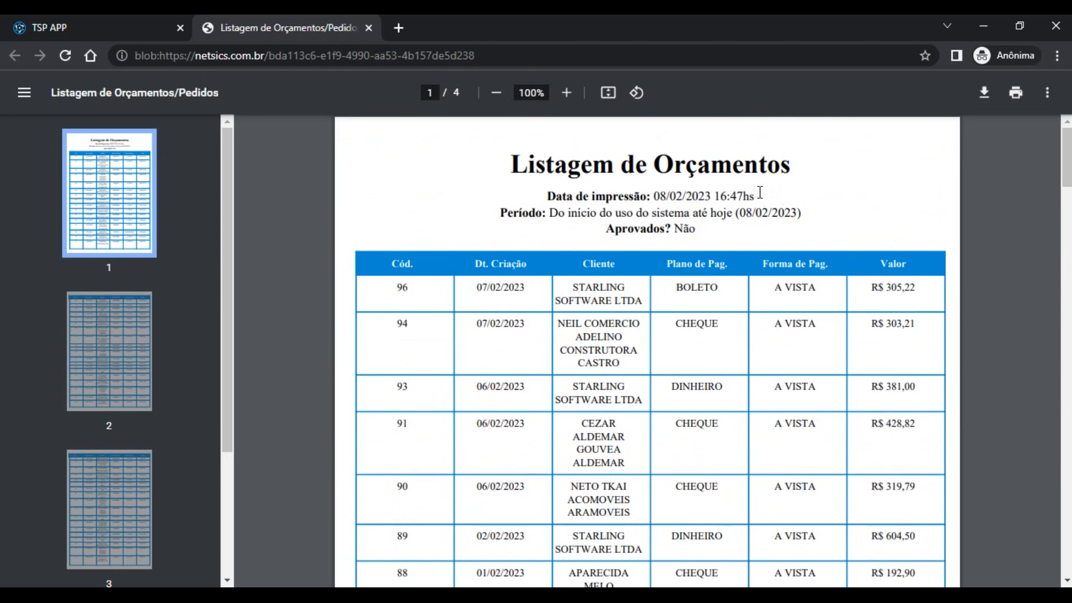
{"action": "left_click", "coordinate": [368, 28]}
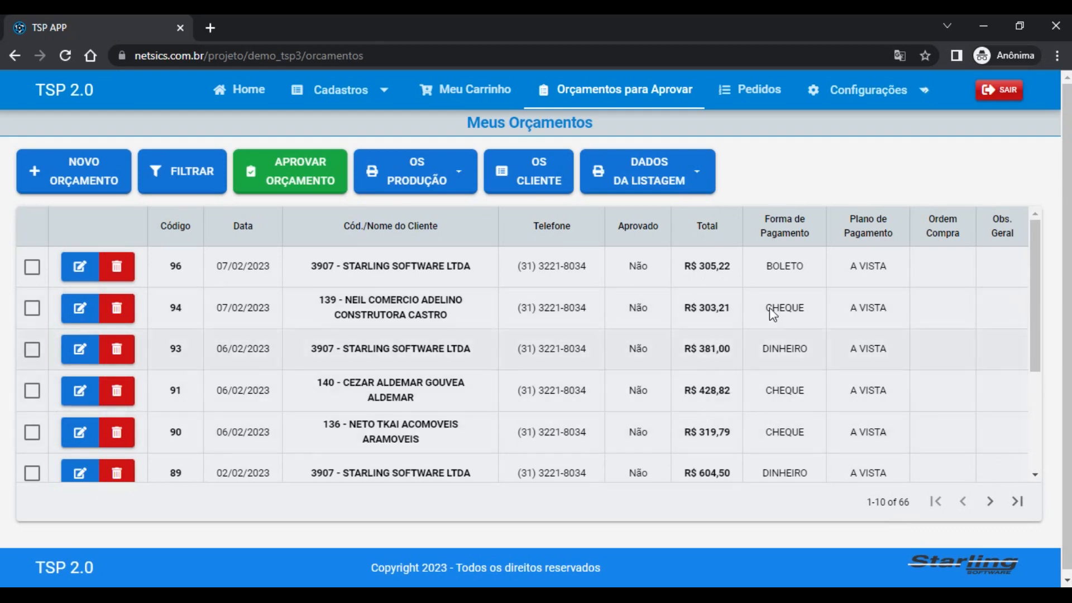
Export the listing as Relatório em CSV (Excel) and open the download in LibreOffice's Text Import
{"action": "left_click", "coordinate": [680, 175]}
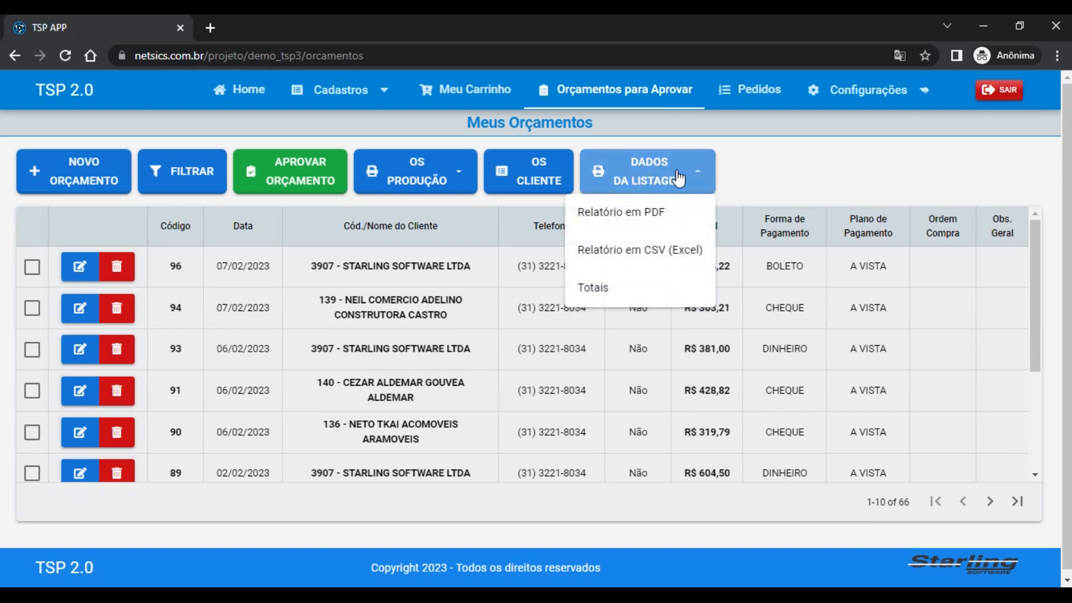
{"action": "left_click", "coordinate": [658, 256]}
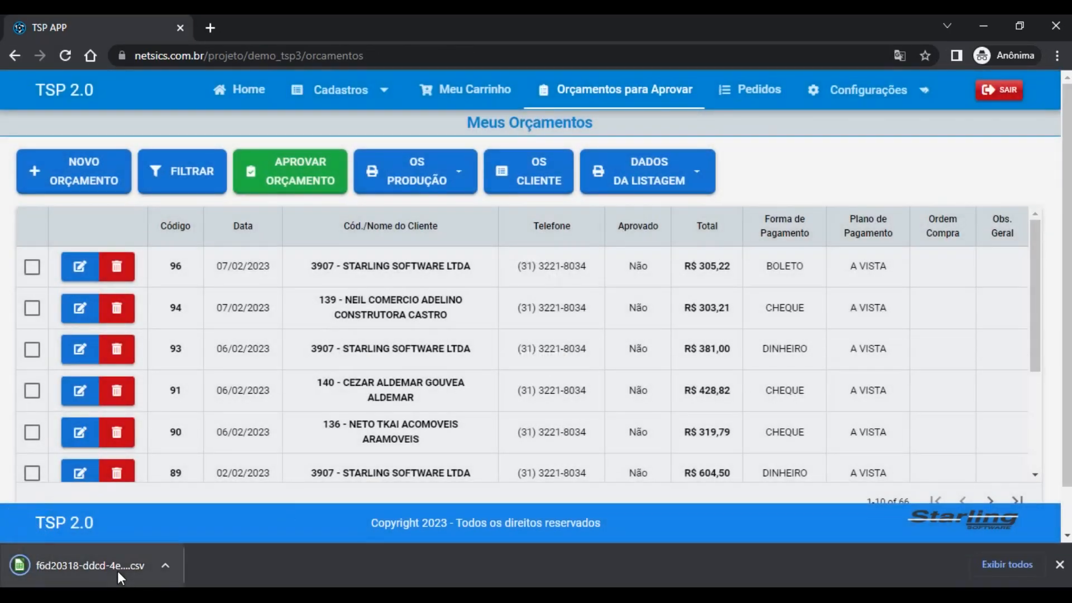
{"action": "left_click", "coordinate": [117, 570]}
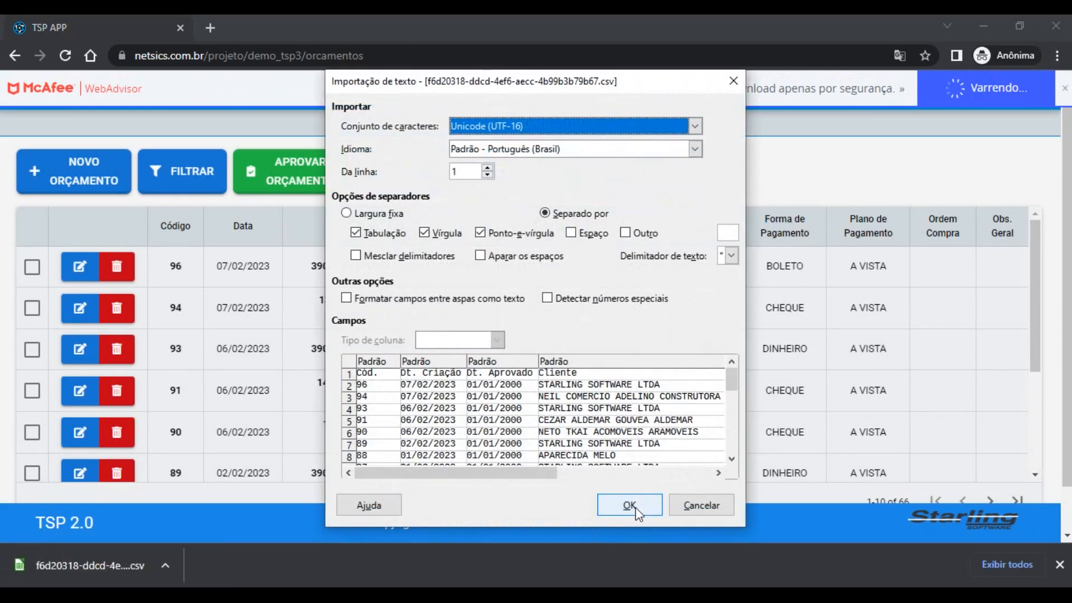
{"action": "left_click", "coordinate": [629, 506]}
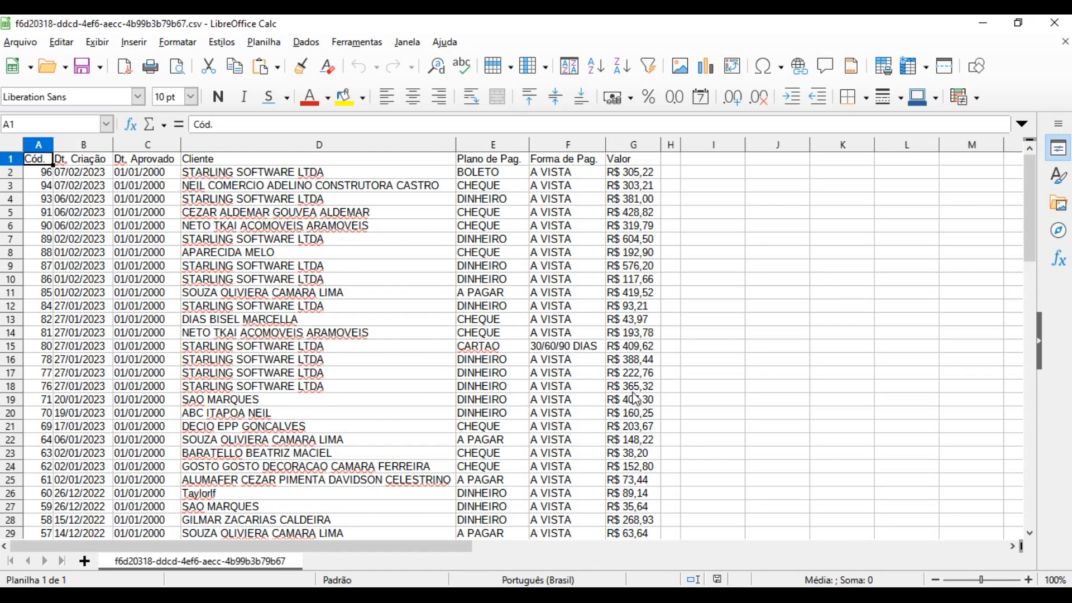
Scroll through the imported quote rows in Calc, then close the Calc window
{"action": "mouse_move", "coordinate": [1030, 199]}
{"action": "left_mouse_down"}
{"action": "mouse_move", "coordinate": [1049, 233]}
{"action": "mouse_move", "coordinate": [1058, 395]}
{"action": "mouse_move", "coordinate": [1029, 319]}
{"action": "mouse_move", "coordinate": [1026, 191]}
{"action": "left_mouse_up"}
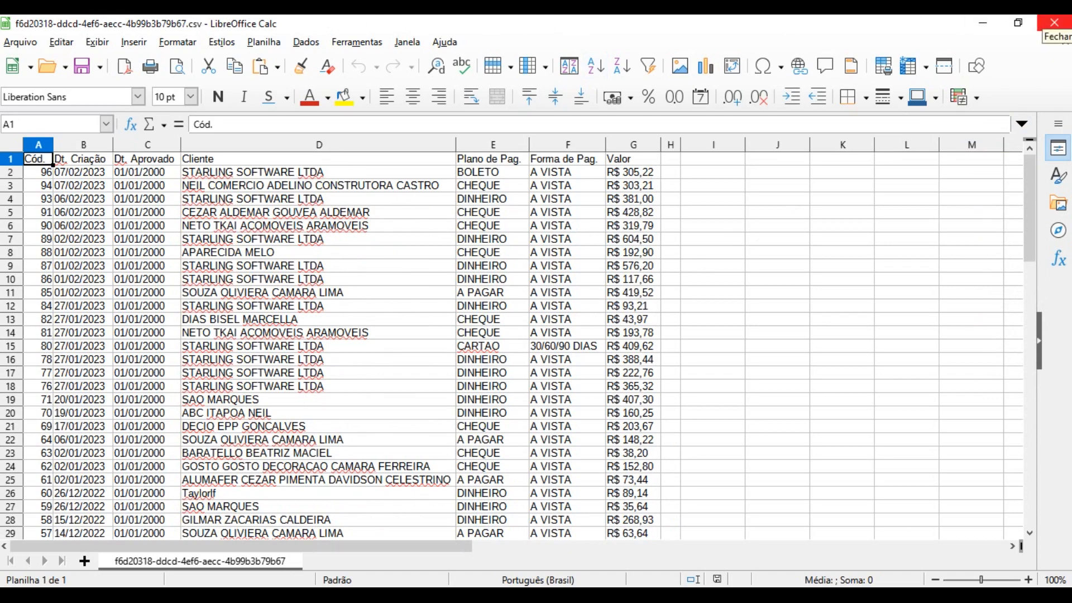
{"action": "left_click", "coordinate": [1054, 22]}
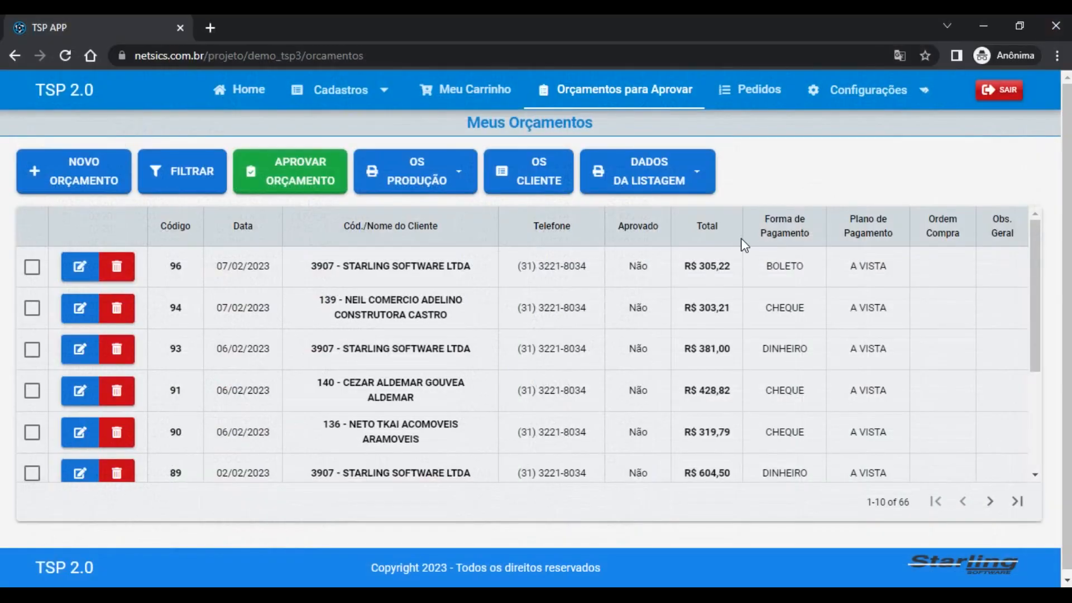
{"action": "left_click", "coordinate": [669, 187]}
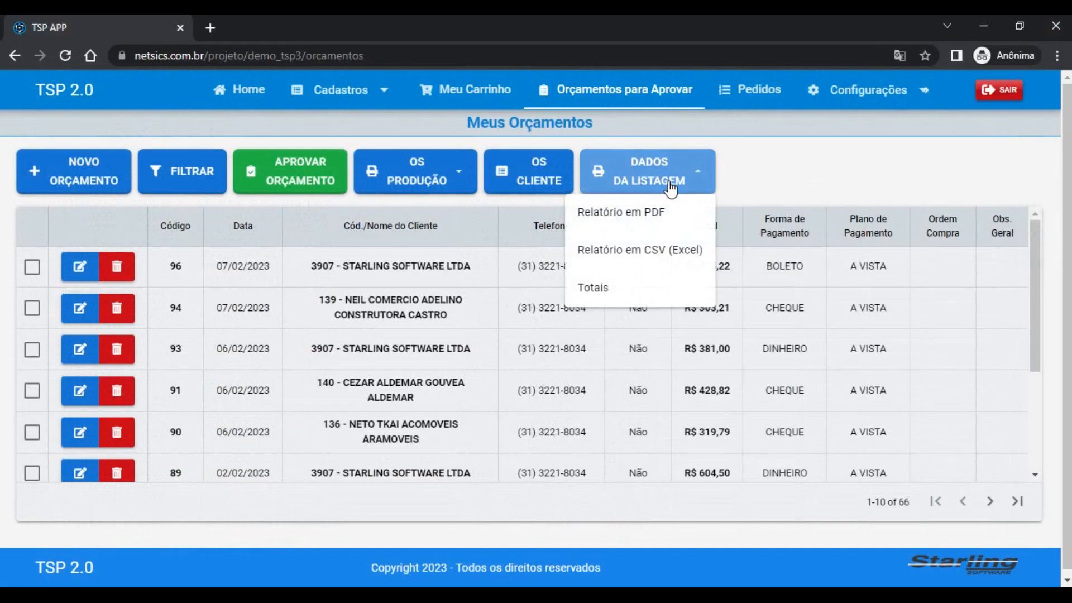
{"action": "left_click", "coordinate": [654, 290]}
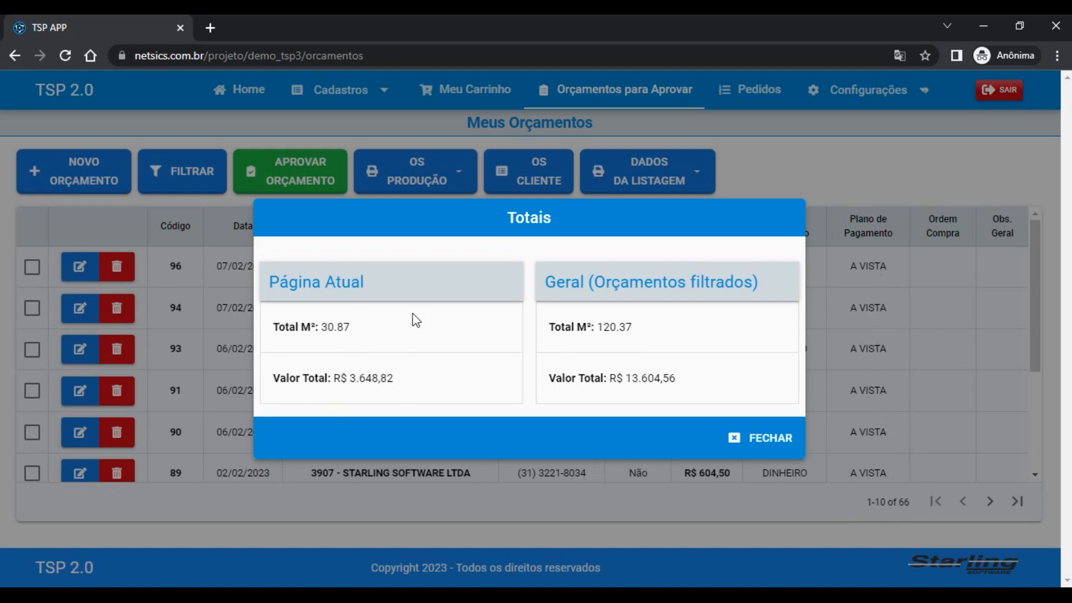
{"action": "double_click", "coordinate": [329, 327]}
{"action": "double_click", "coordinate": [722, 340]}
{"action": "left_click_drag", "start_coordinate": [699, 385], "coordinate": [547, 381]}
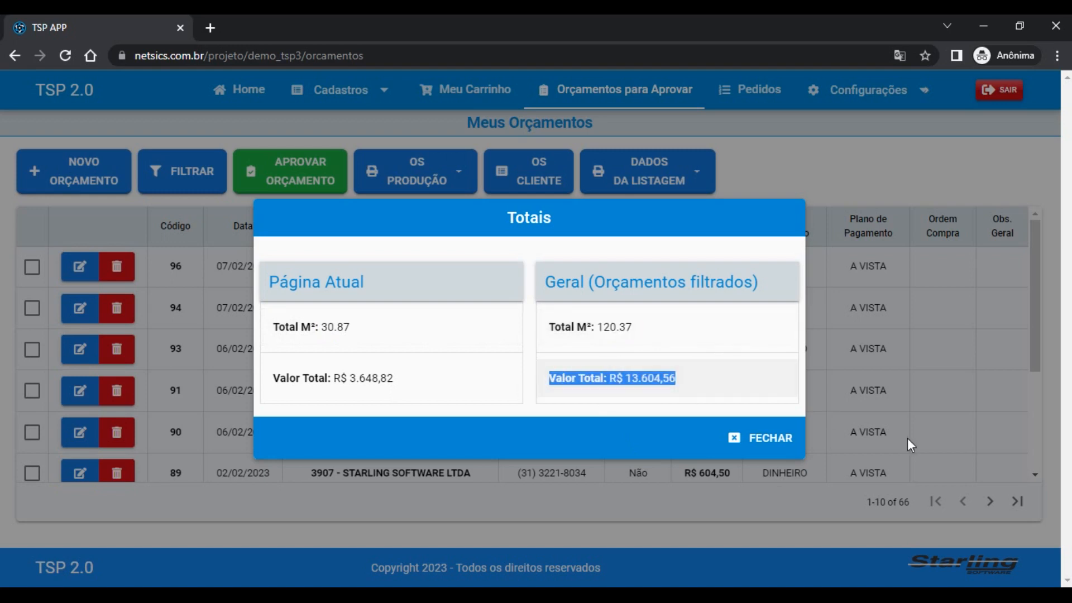
{"action": "left_click", "coordinate": [671, 350]}
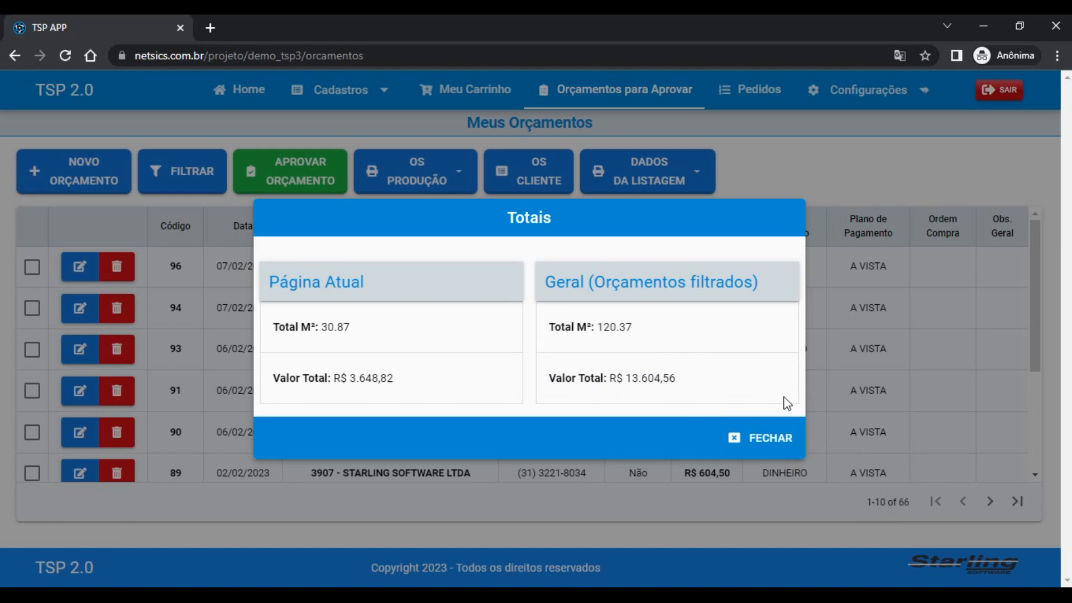
{"action": "left_click", "coordinate": [769, 444]}
Filter budgets by creation date from 06/02/2023 to 07/02/2023
{"action": "left_click", "coordinate": [190, 170]}
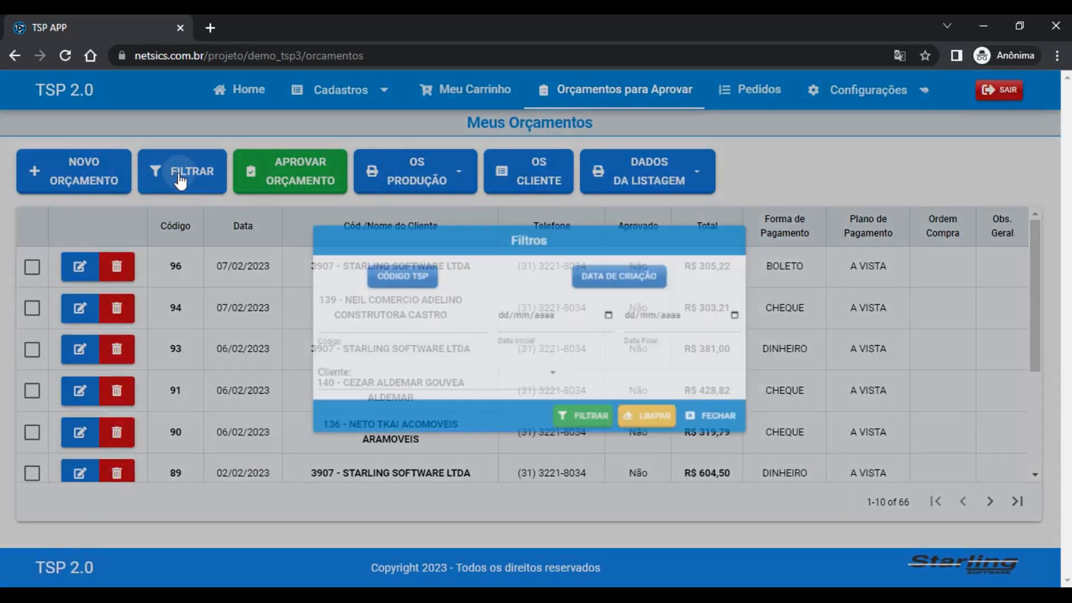
{"action": "left_click", "coordinate": [499, 311]}
{"action": "type", "text": "06/"}
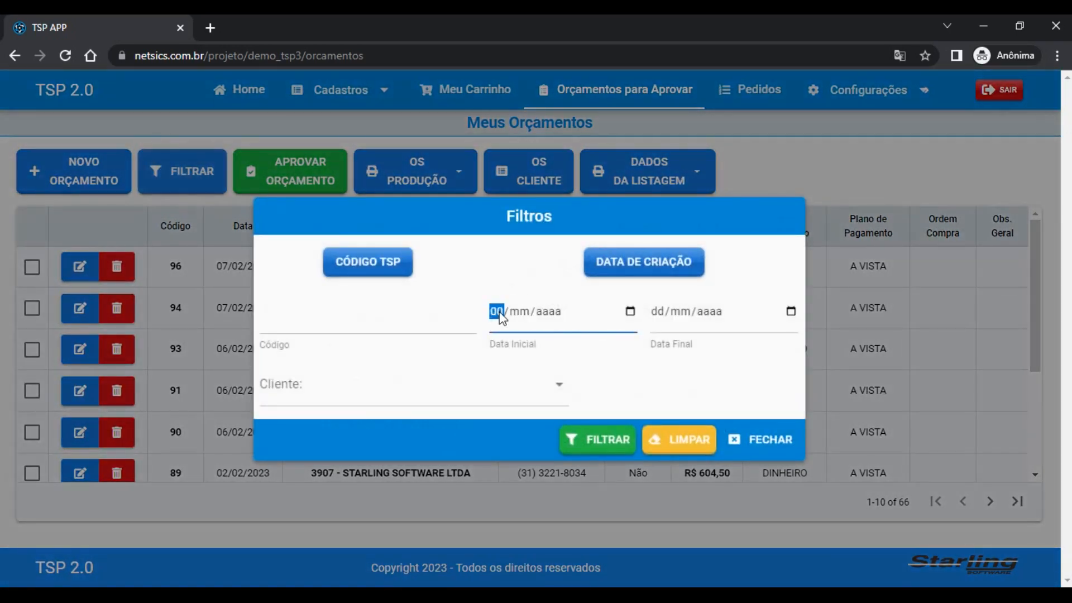
{"action": "type", "text": "02/2023"}
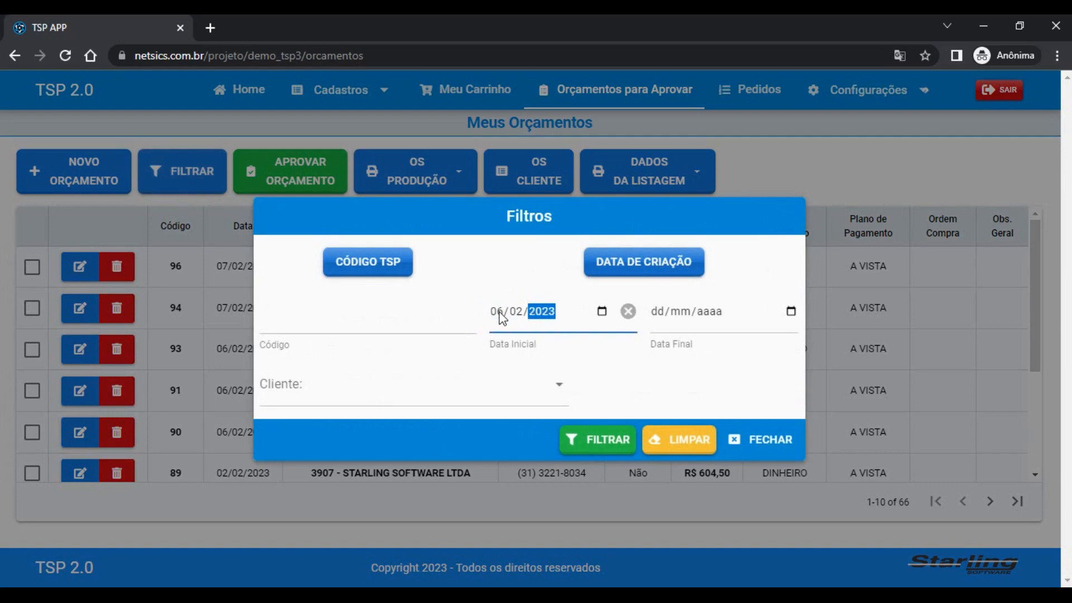
{"action": "key", "text": "Tab"}
{"action": "key", "text": "Tab"}
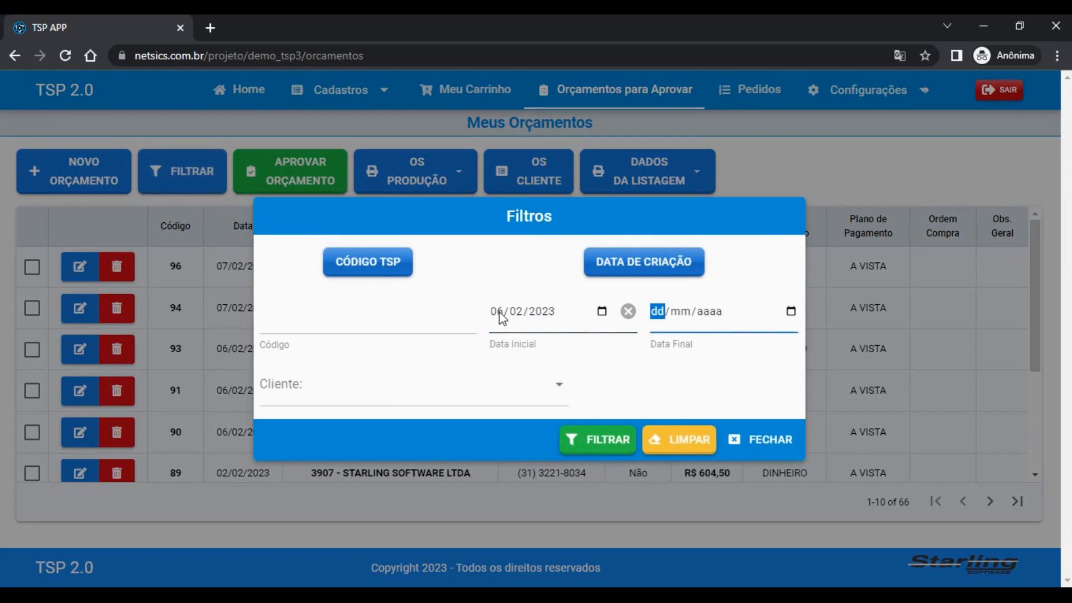
{"action": "type", "text": "07022023"}
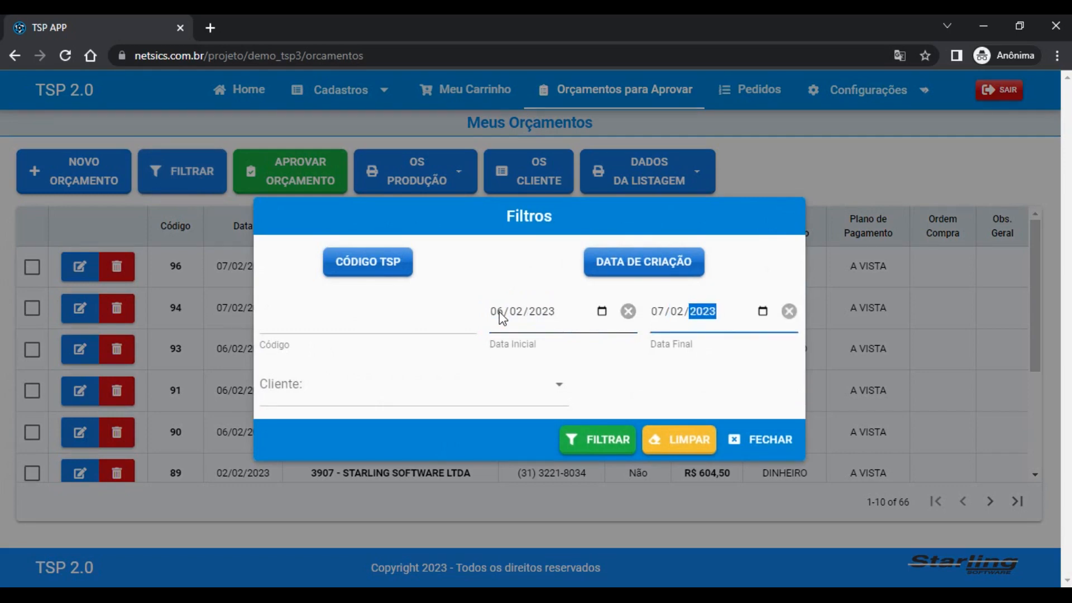
{"action": "left_click", "coordinate": [600, 438]}
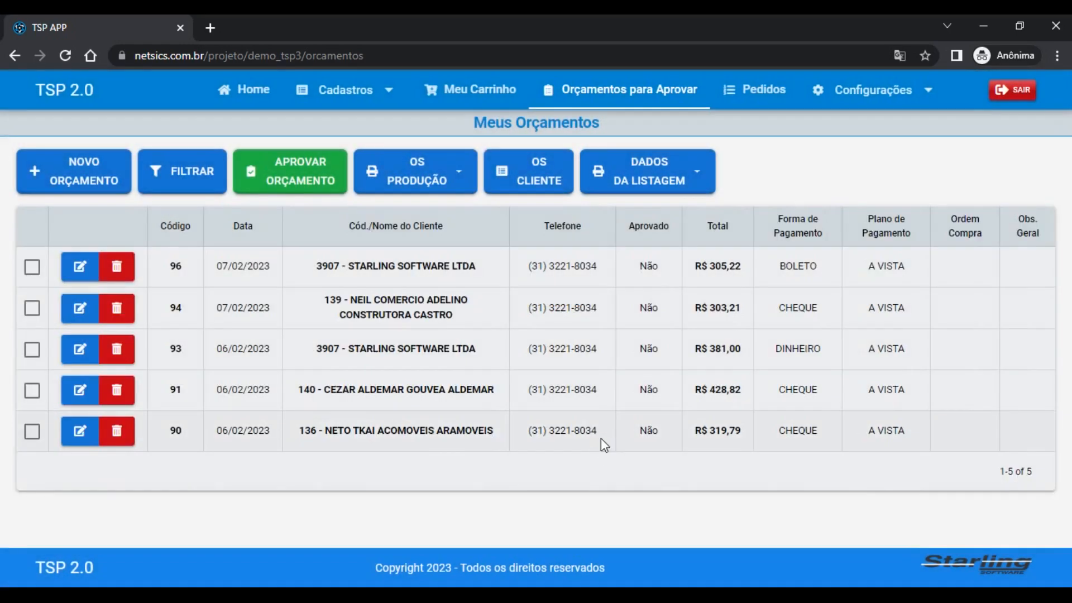
{"action": "left_click", "coordinate": [614, 178]}
{"action": "left_click", "coordinate": [630, 284]}
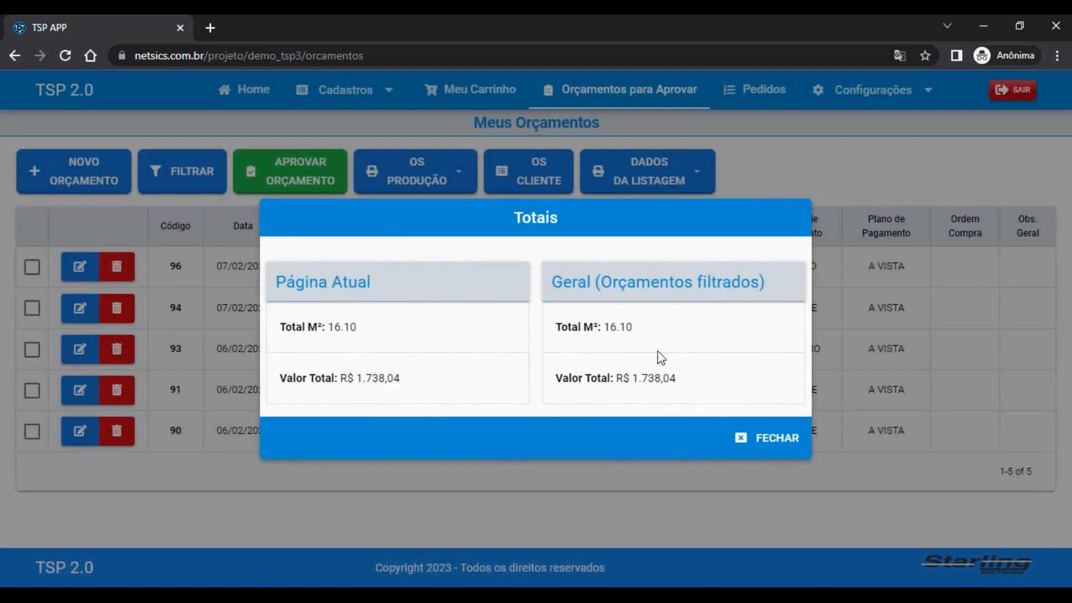
{"action": "left_click", "coordinate": [790, 436]}
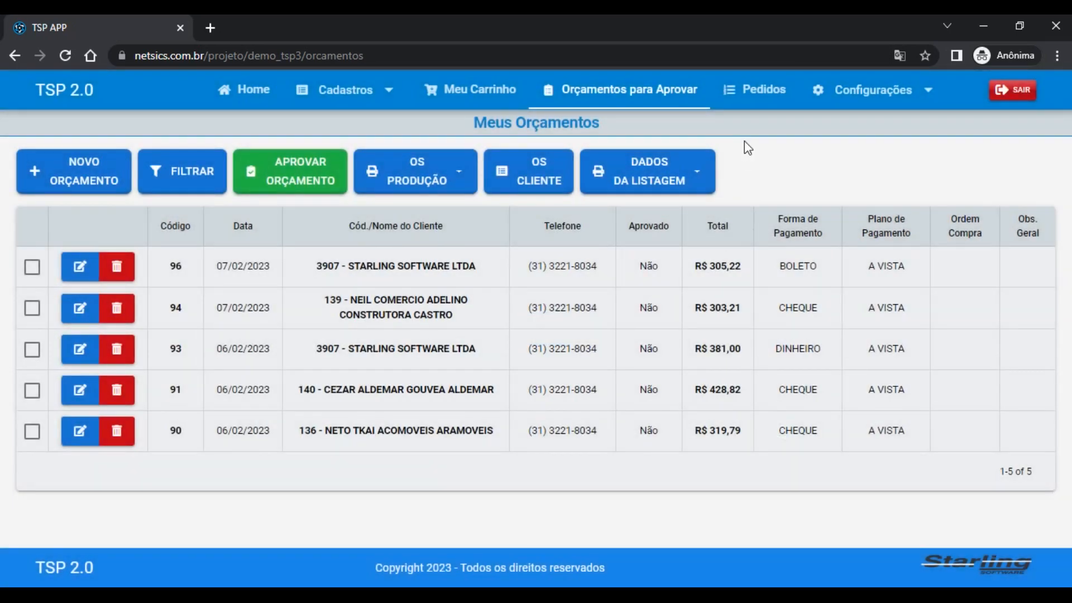